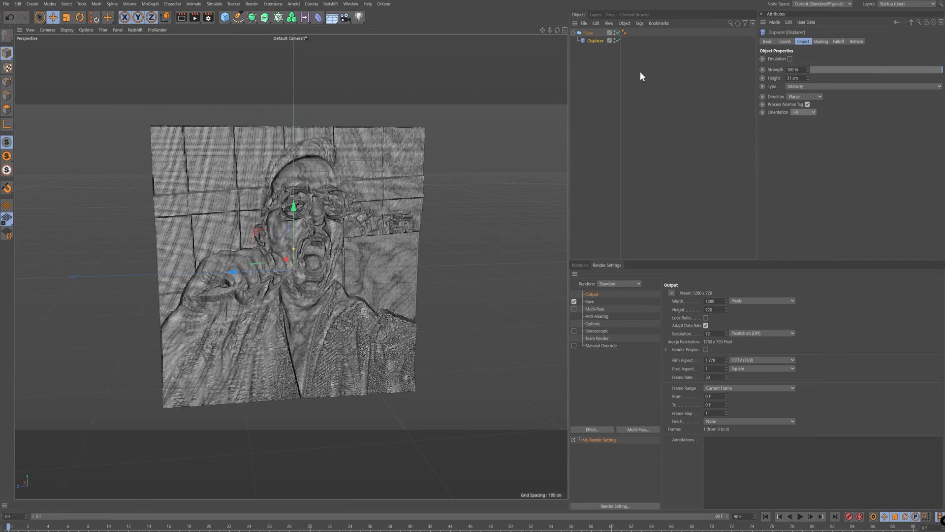
- Examine the Displacer's shading setup and the transform settings of its Layer shader
click(821, 42)
click(791, 81)
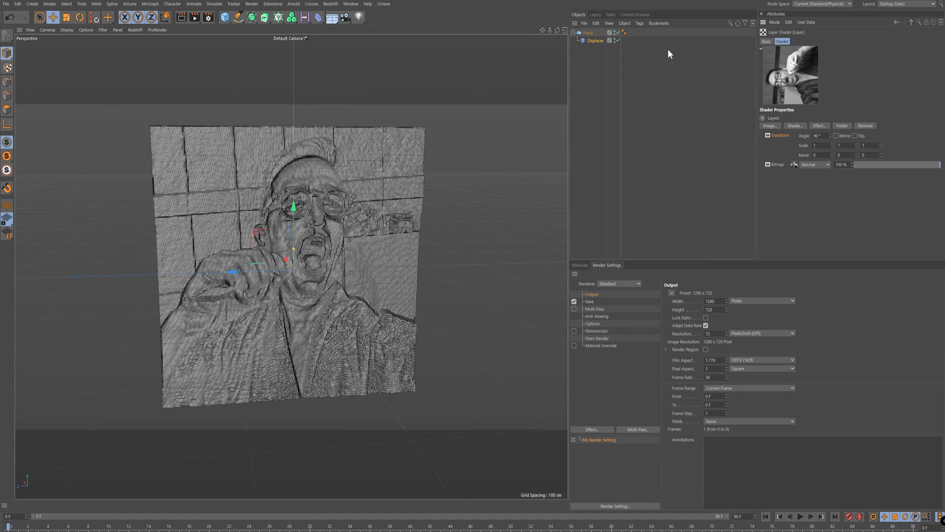
click(912, 22)
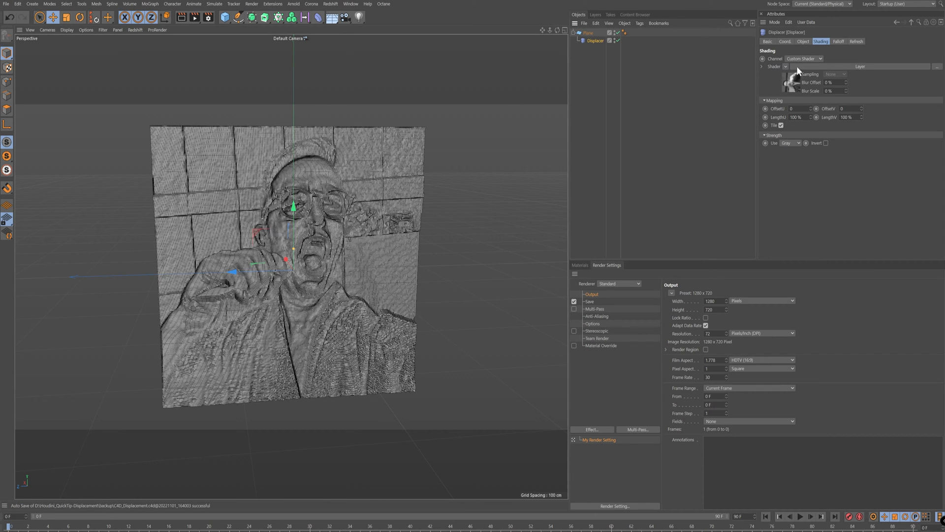
click(803, 42)
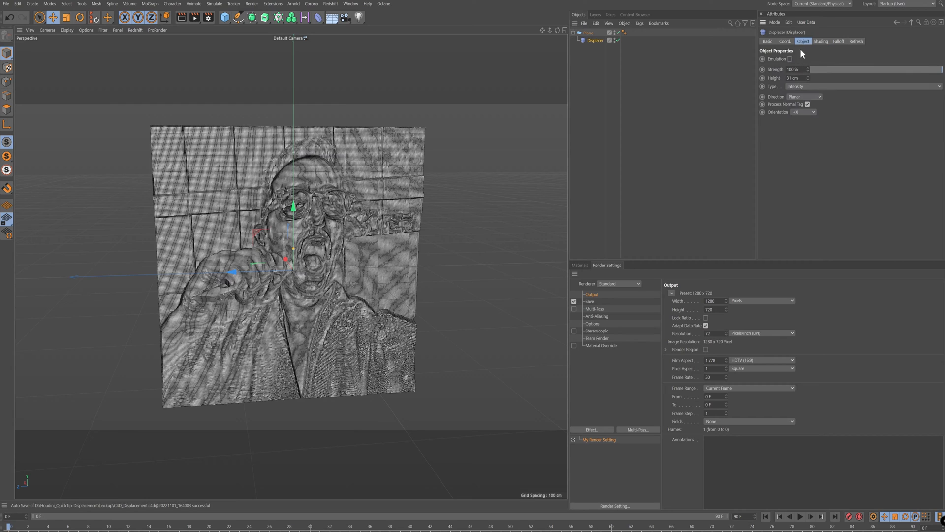
- Try other displacement orientations on the Displacer and restore the original one
click(809, 112)
click(801, 136)
click(809, 111)
click(801, 154)
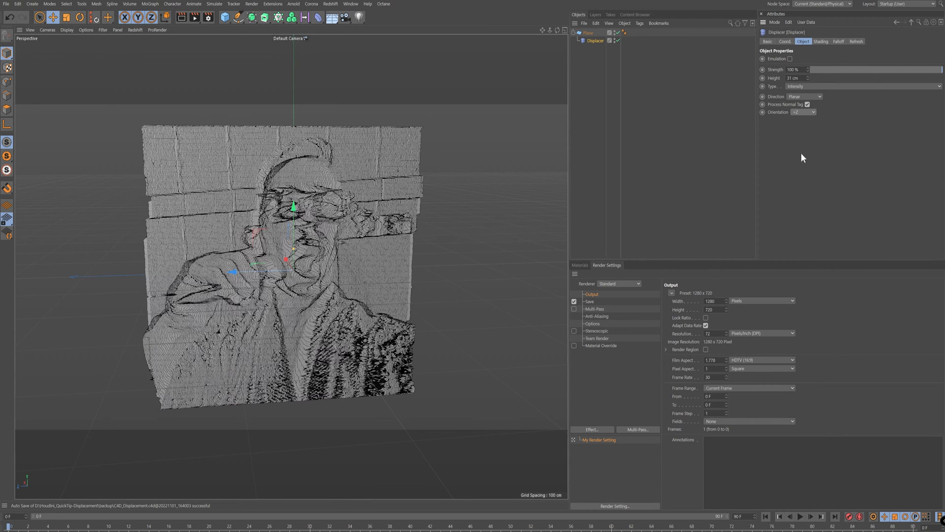
click(808, 113)
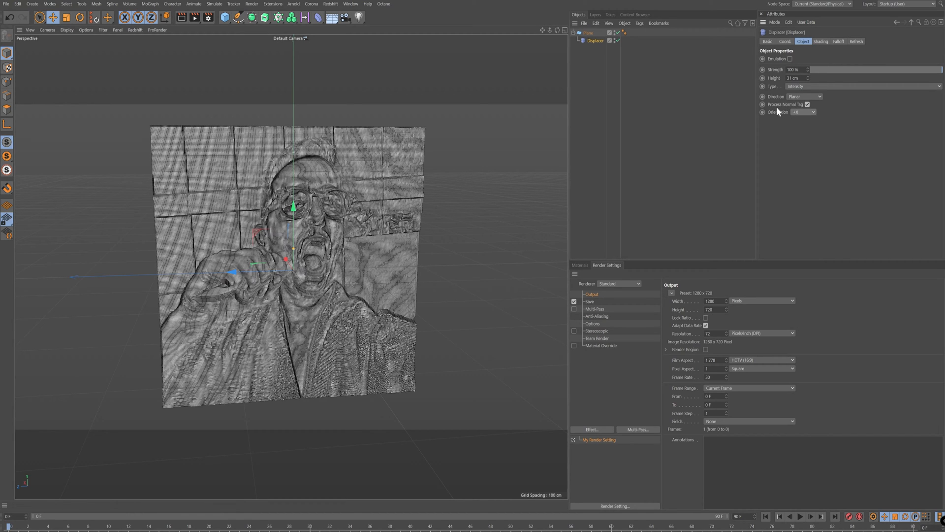
- Review the Displacer's shading, falloff, refresh and object settings, and select the Plane
click(822, 42)
click(838, 42)
click(856, 41)
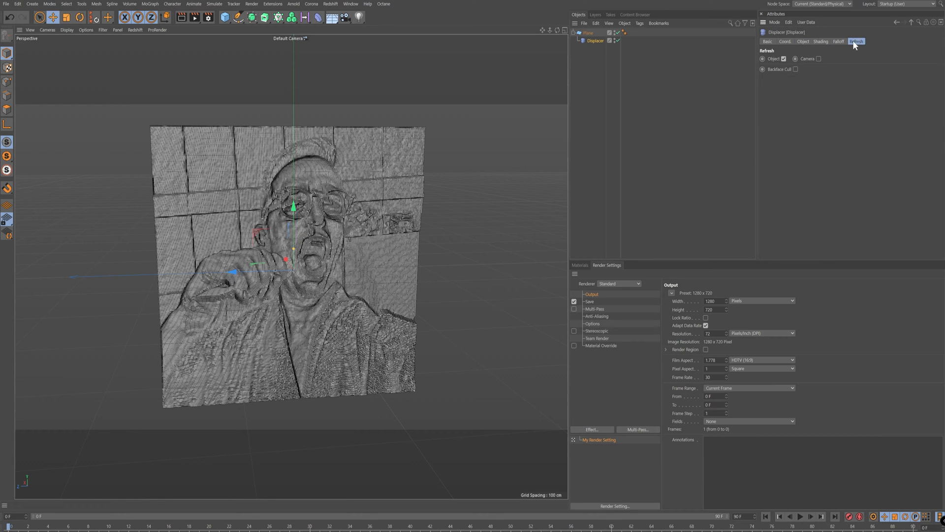
click(802, 42)
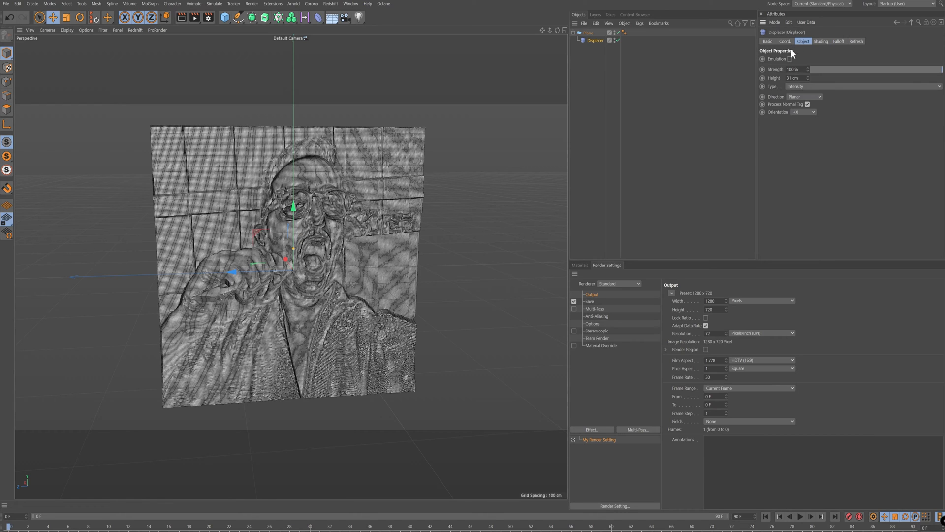
click(587, 33)
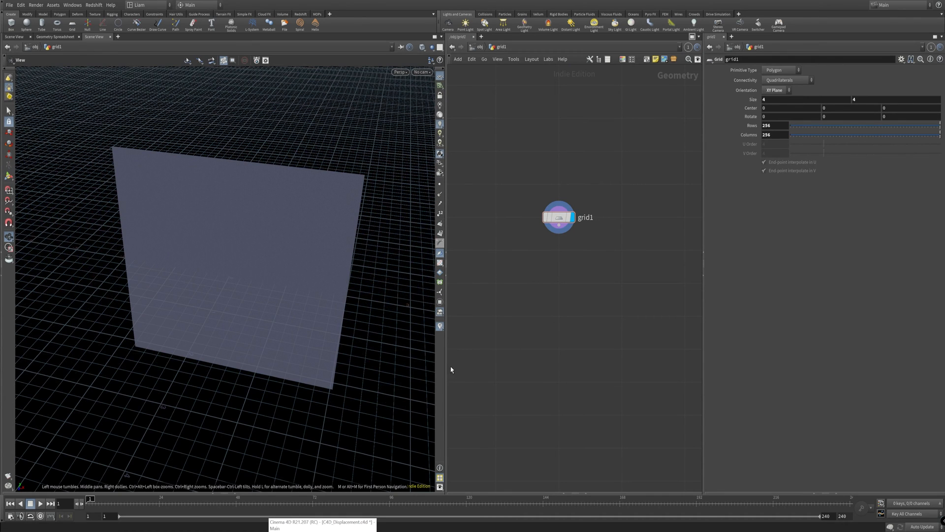
- Switch to Houdini and examine the upright grid from its front and back sides
click(322, 525)
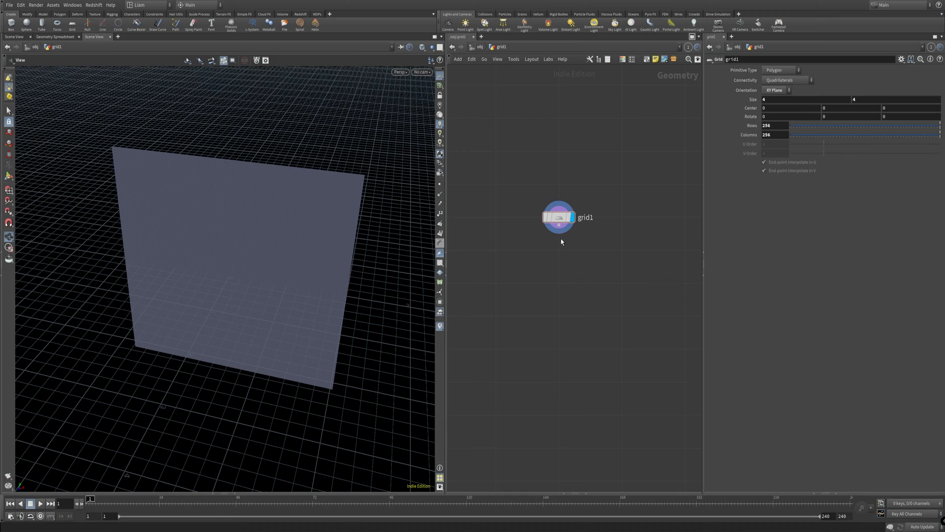
drag(257, 240, 281, 209)
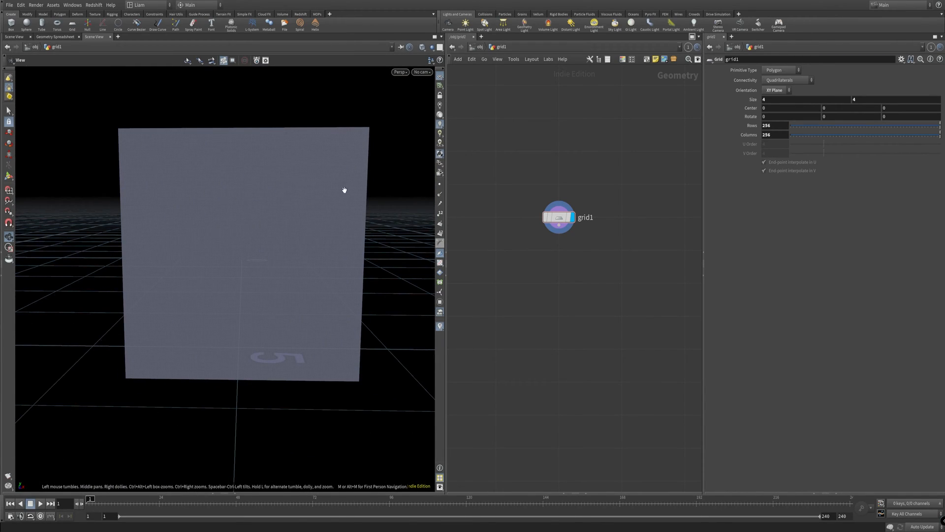
drag(344, 190, 173, 209)
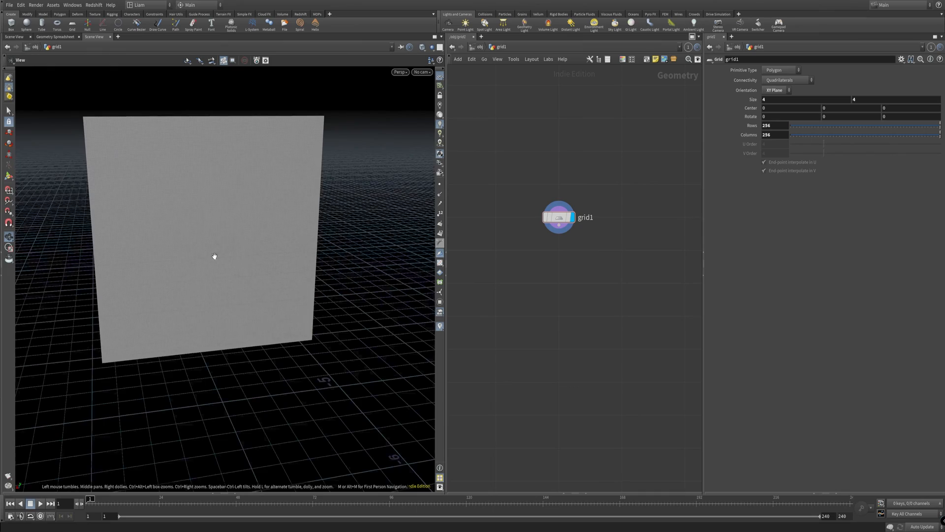
mouse_move(211, 255)
mouse_down()
mouse_move(289, 253)
mouse_move(281, 229)
mouse_move(240, 253)
mouse_move(270, 232)
mouse_move(238, 232)
mouse_move(215, 282)
mouse_move(224, 268)
mouse_up()
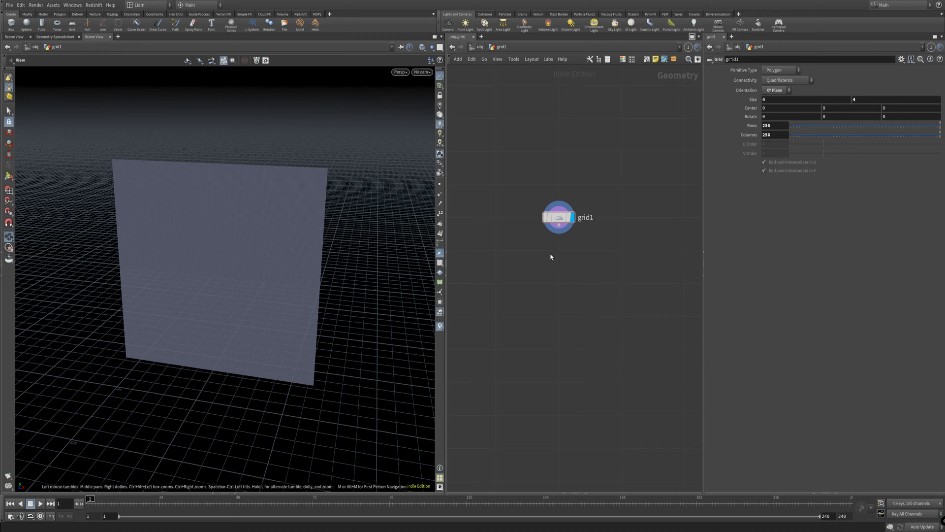
- Search the available nodes for texture operators and clear the search
key(Tab)
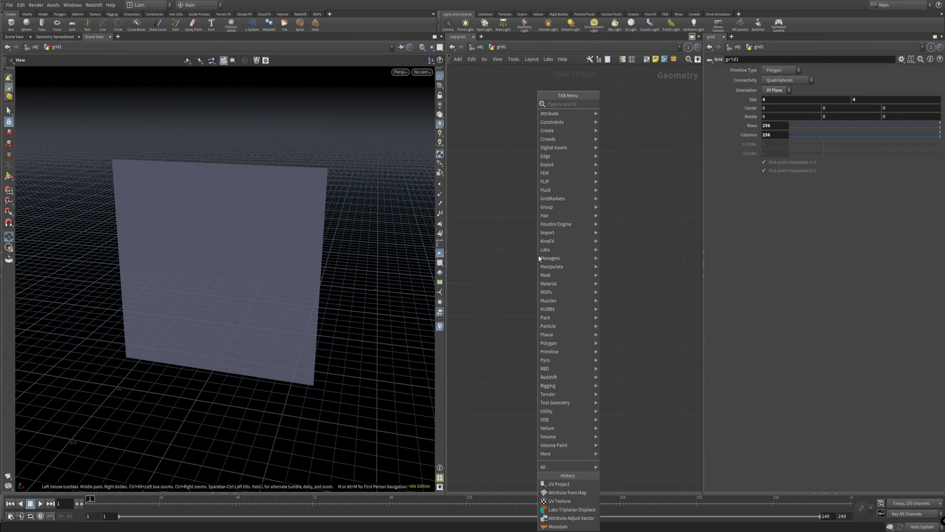
text(texture)
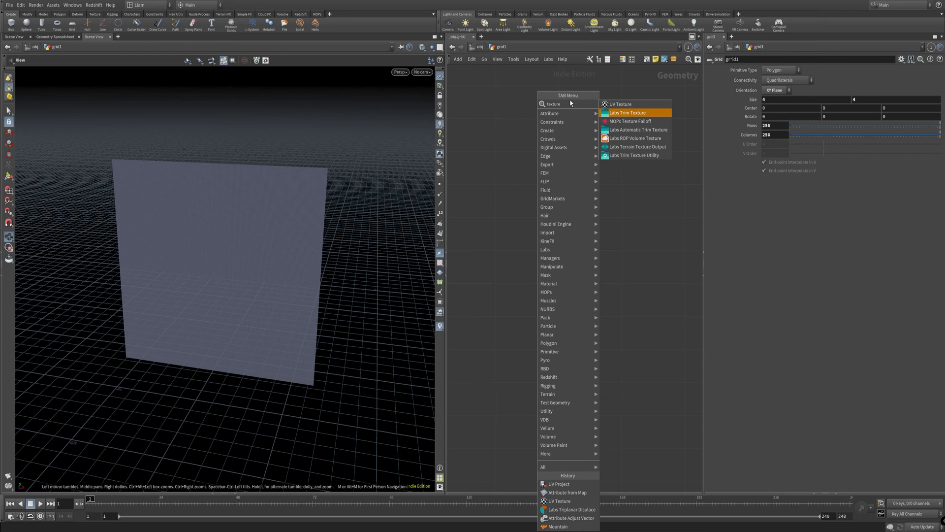
key(BackSpace)
key(BackSpace)
key(BackSpace)
key(BackSpace)
key(BackSpace)
key(BackSpace)
key(BackSpace)
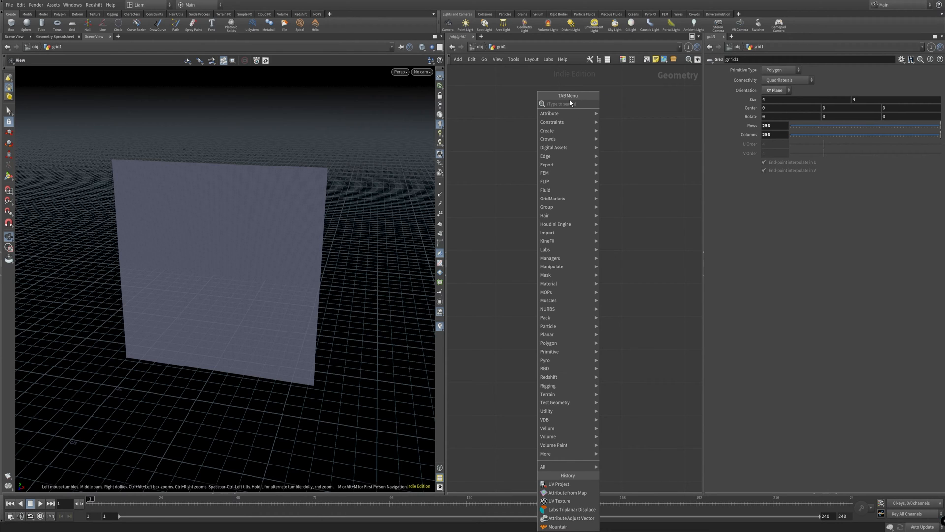
- Add an Attribute from Map node connected below grid1
text(map)
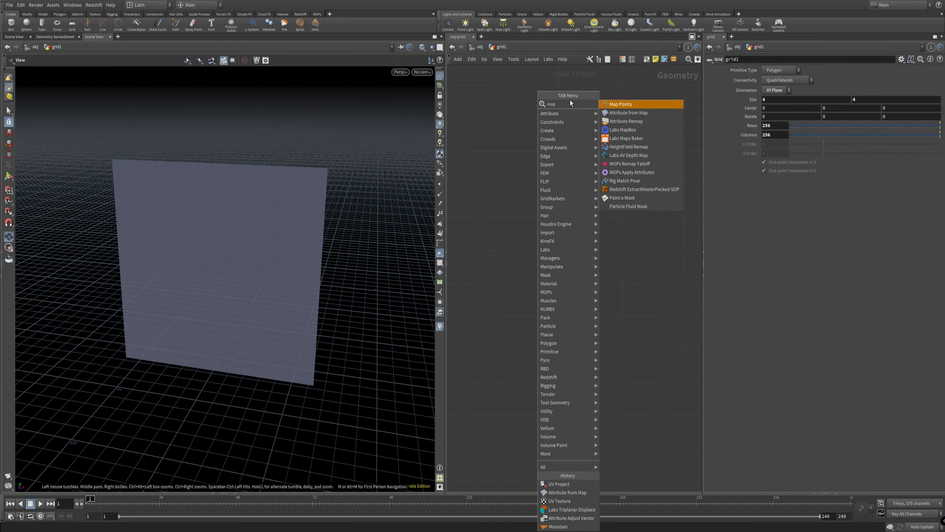
click(645, 113)
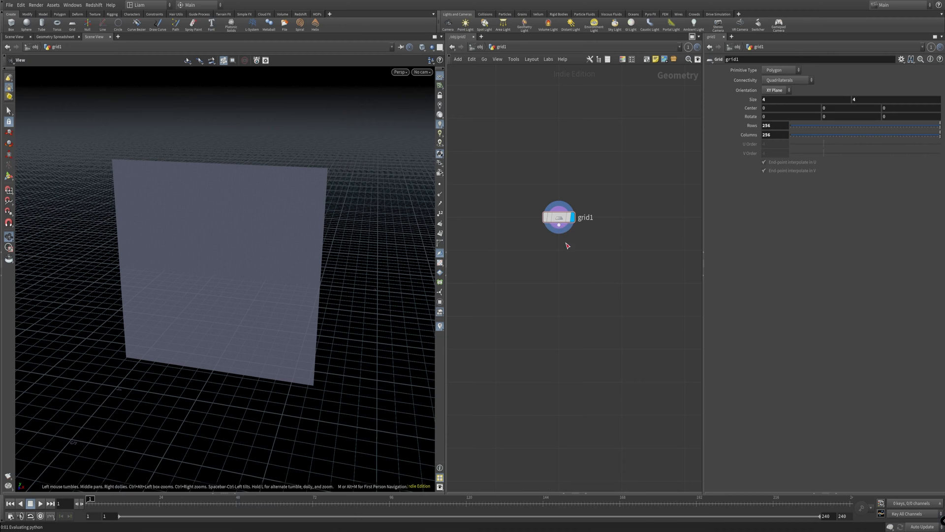
click(575, 255)
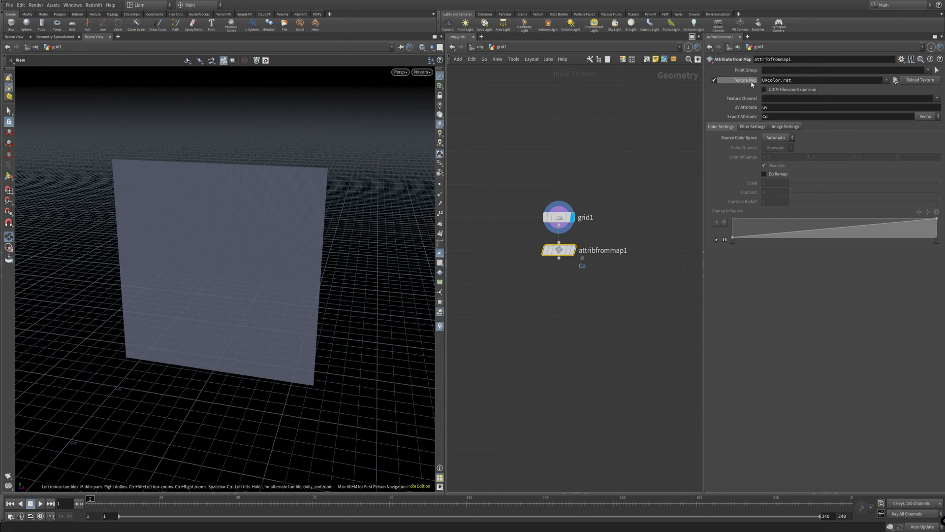
- Display the Attribute from Map node's result and move the node farther below grid1
click(935, 99)
click(575, 252)
drag(560, 258, 560, 291)
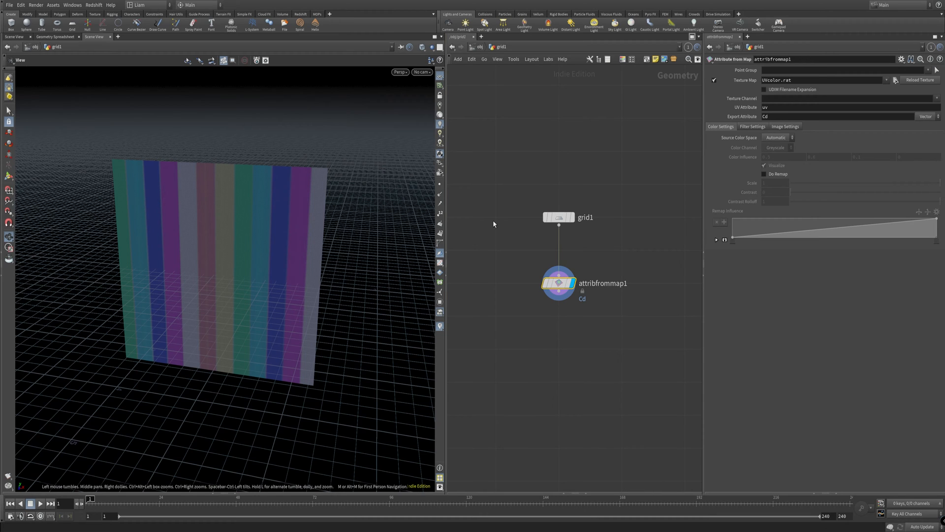
- Try the YZ Plane and ZX Plane orientations on grid1 and return it to XY Plane
click(555, 216)
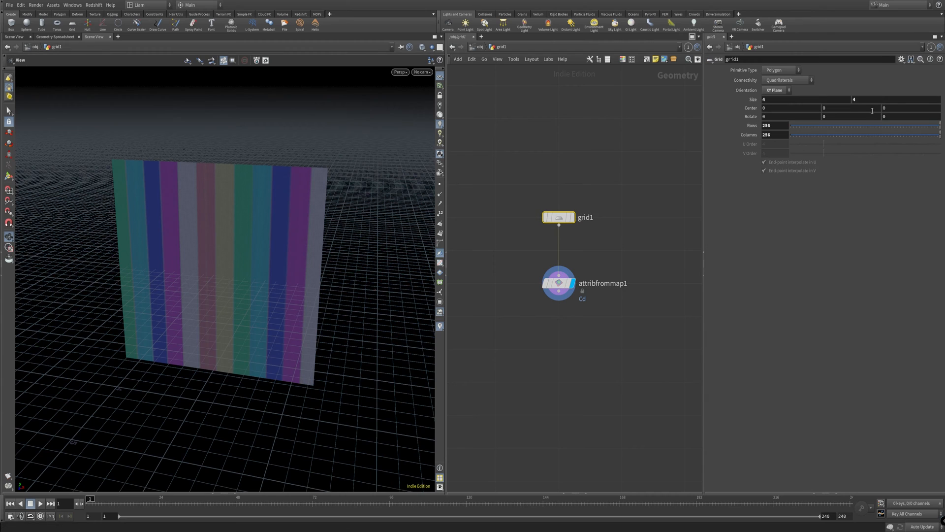
click(777, 90)
click(778, 99)
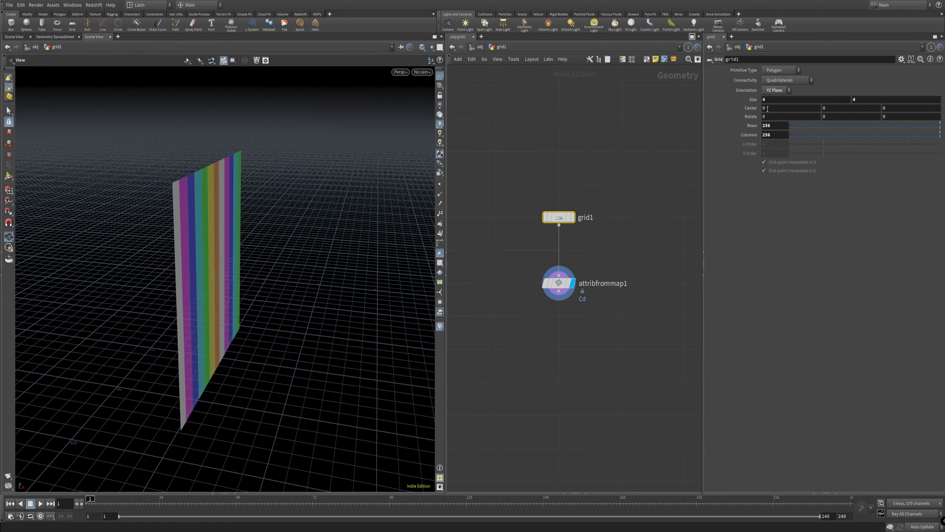
click(779, 91)
click(770, 121)
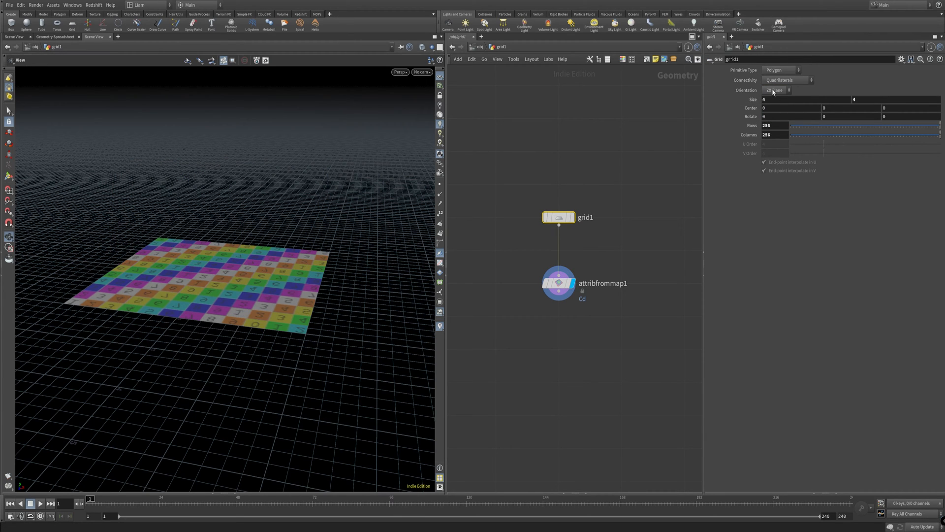
drag(183, 247, 284, 205)
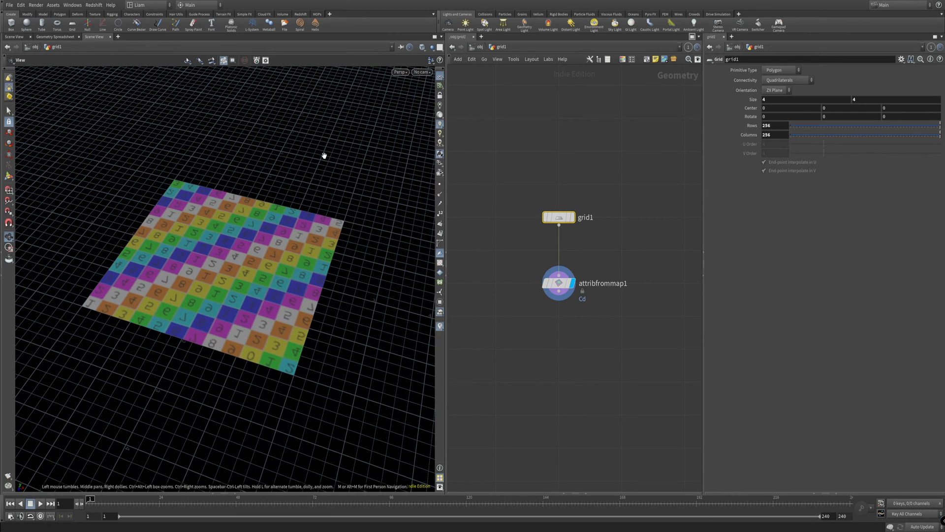
click(777, 90)
click(774, 92)
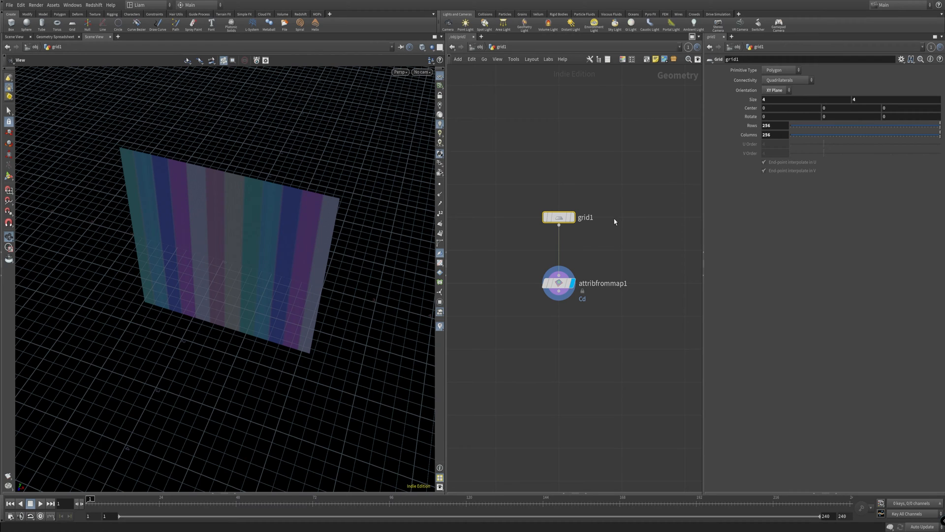
- Check the colour map on grid1 with ZX Plane orientation again and restore XY Plane
click(559, 283)
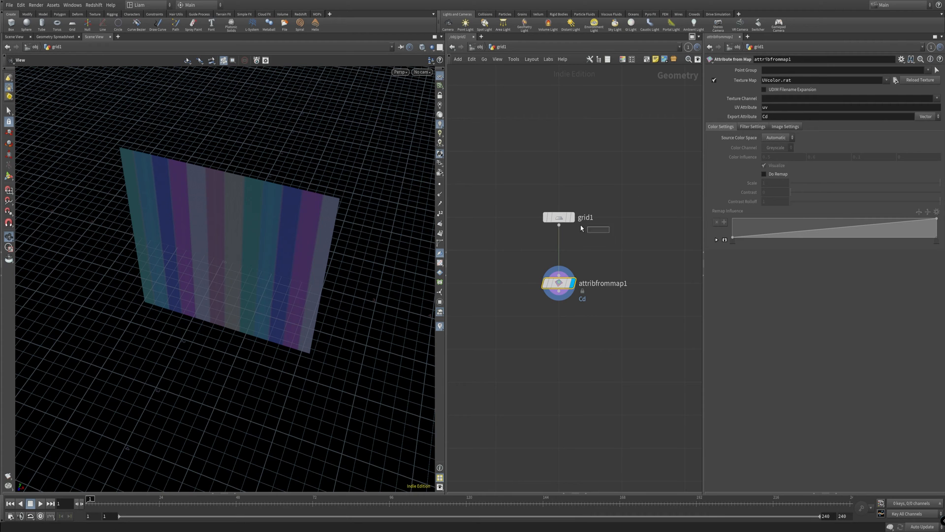
click(566, 218)
click(777, 90)
click(775, 115)
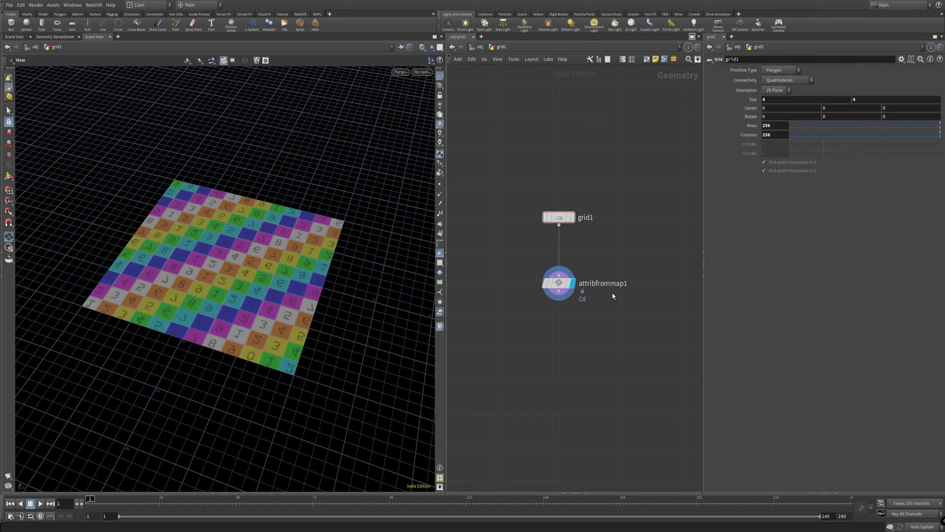
click(776, 90)
click(777, 99)
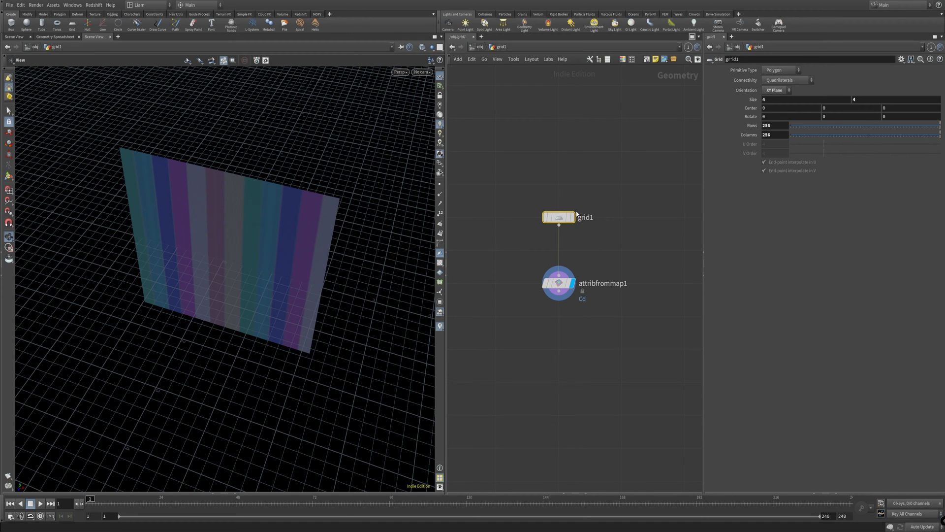
- Insert a UV Project node between grid1 and the Attribute from Map node
key(Tab)
mouse_move(592, 253)
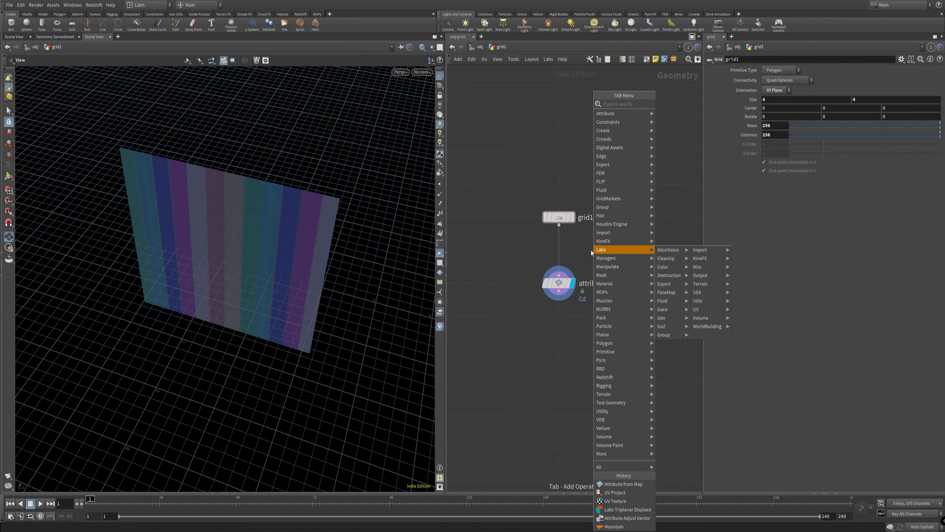
text(uvpro)
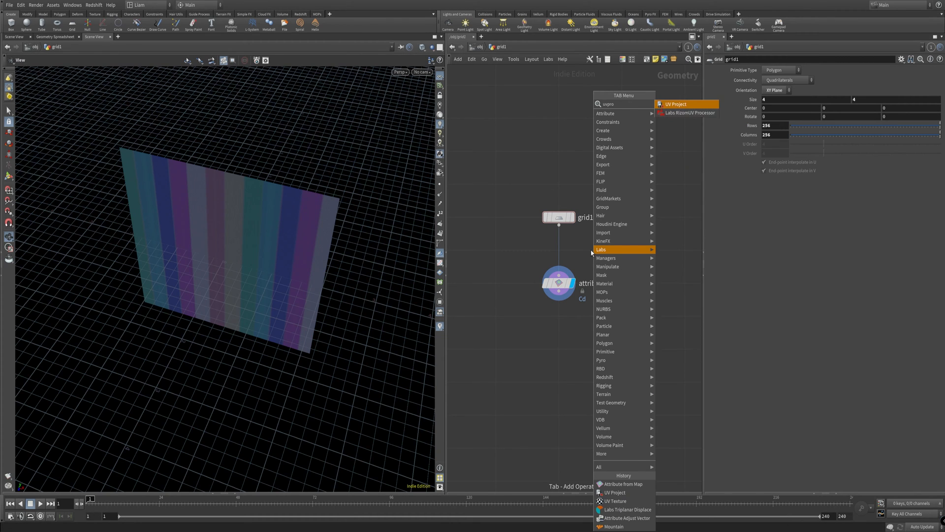
key(Return)
click(565, 254)
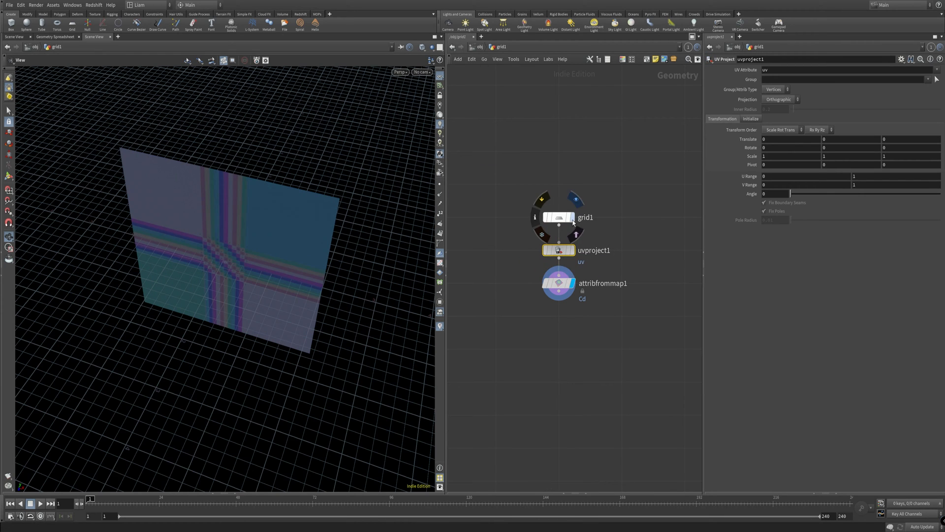
- Compare the viewport results of the grid, UV Project and Attribute from Map nodes, and select the UV Project node
click(573, 219)
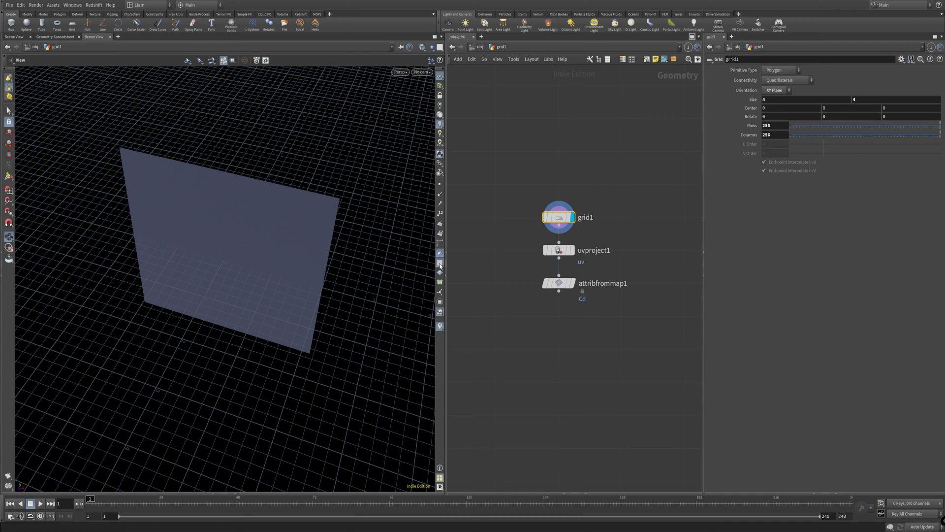
click(571, 250)
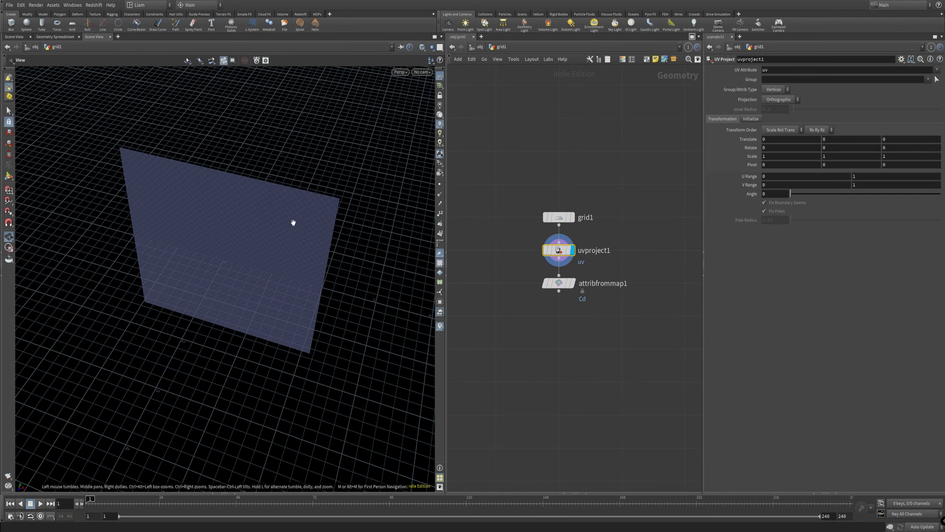
drag(294, 223, 294, 242)
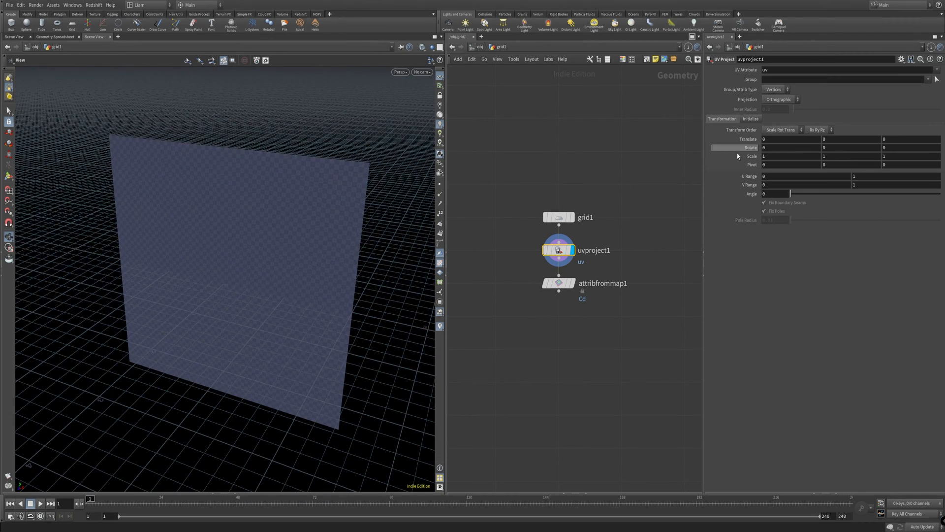
click(571, 283)
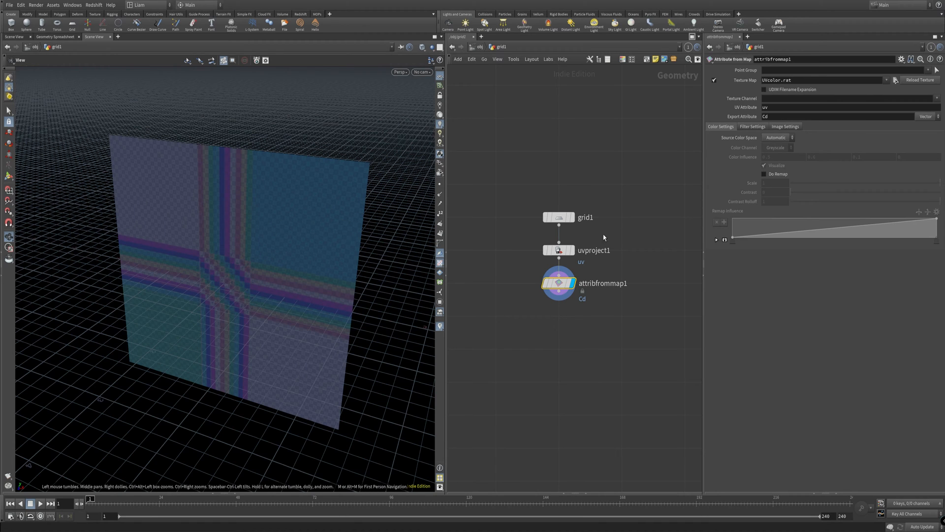
click(559, 250)
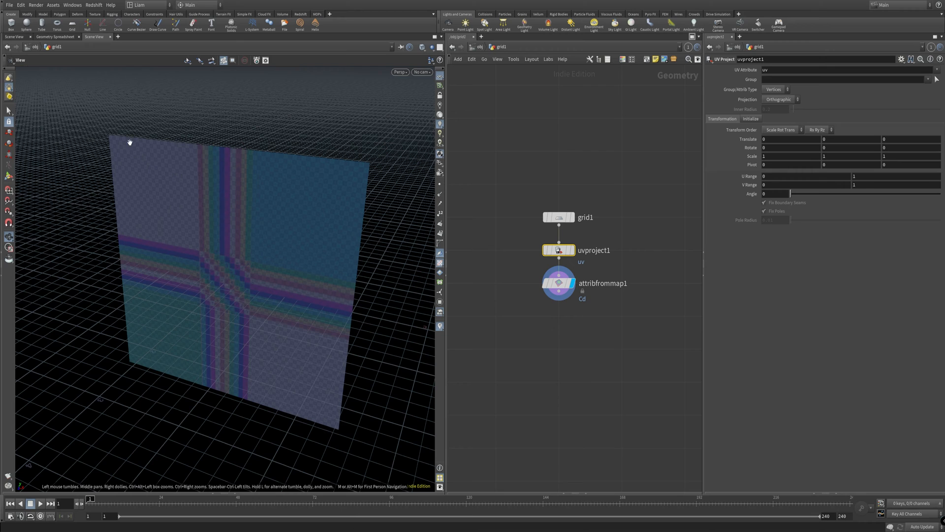
- Initialize the UV Project node's projection with the To Best Plane method so the colour map covers the grid
click(749, 119)
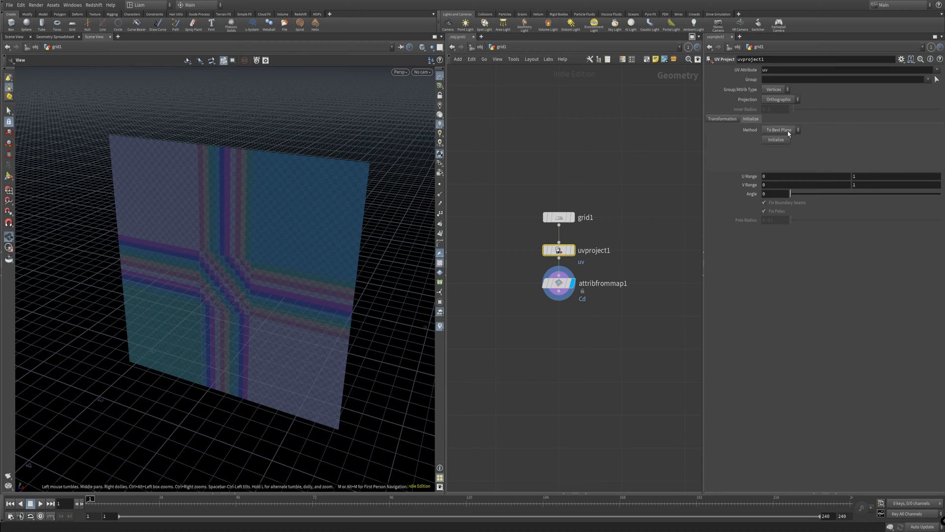
click(777, 139)
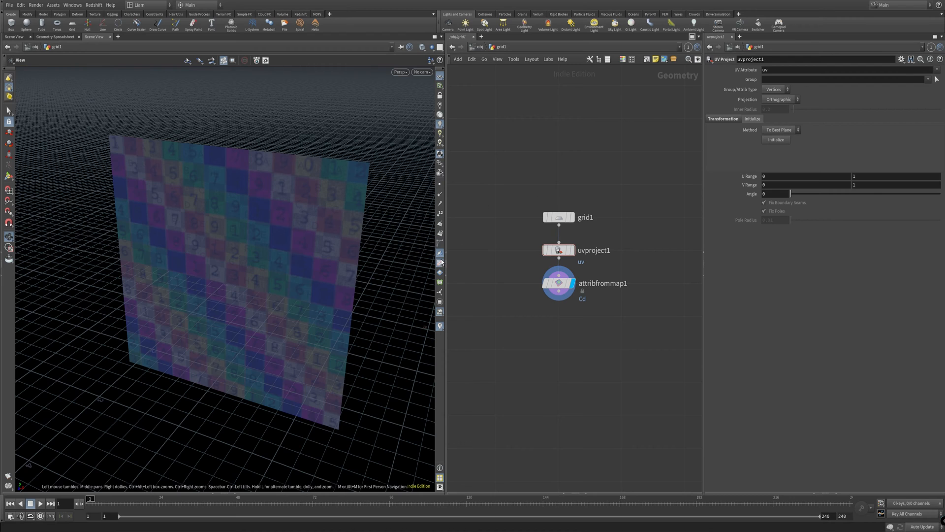
click(547, 259)
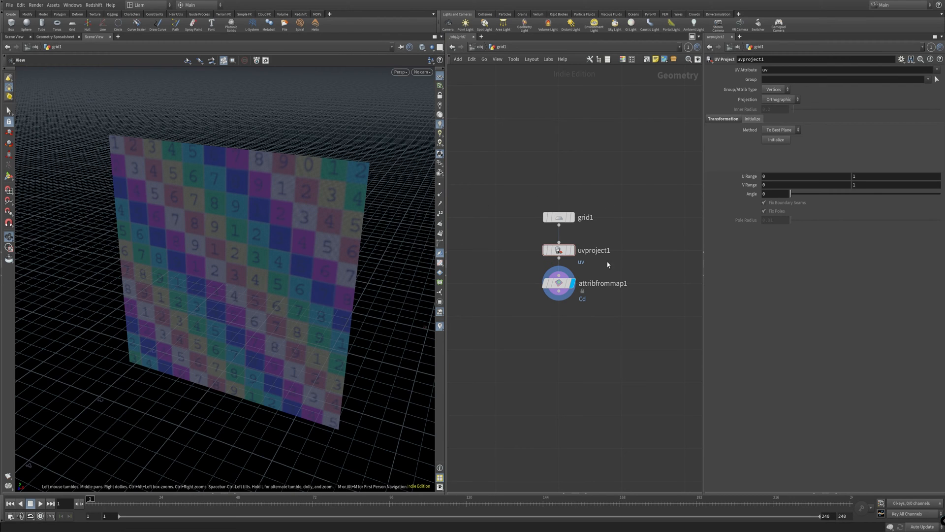
- Switch grid1's orientation to YZ Plane and reinitialize the UV projection to the best plane
click(562, 217)
click(775, 90)
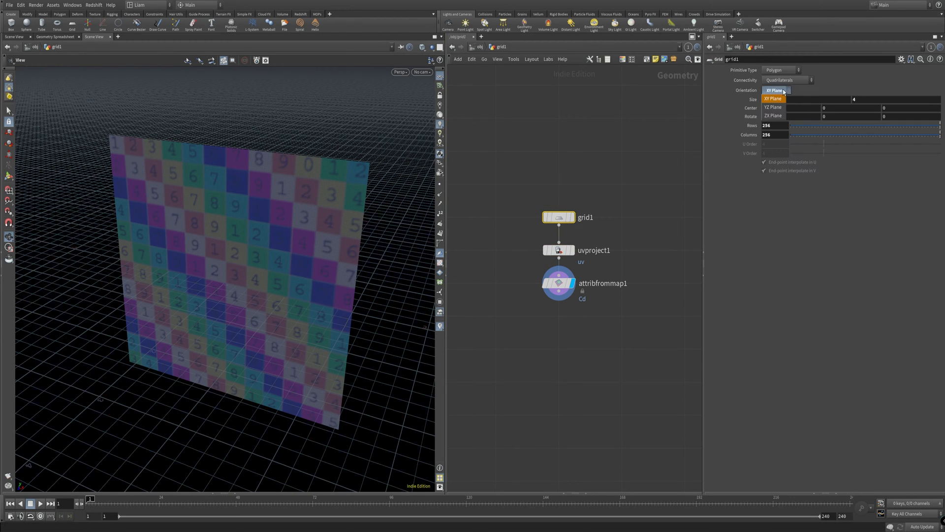
click(769, 108)
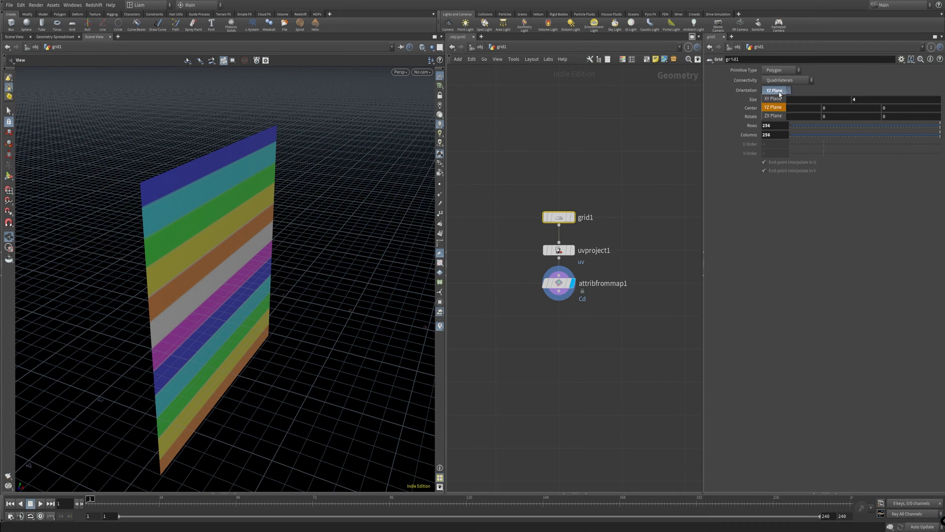
click(561, 250)
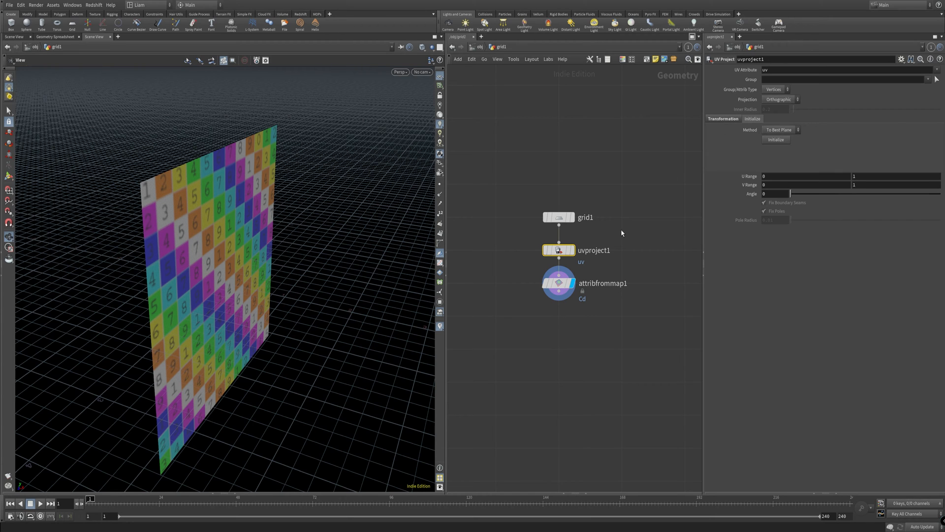
- Return grid1's orientation to XY Plane and initialize the uvproject1 projection again
click(559, 217)
click(777, 90)
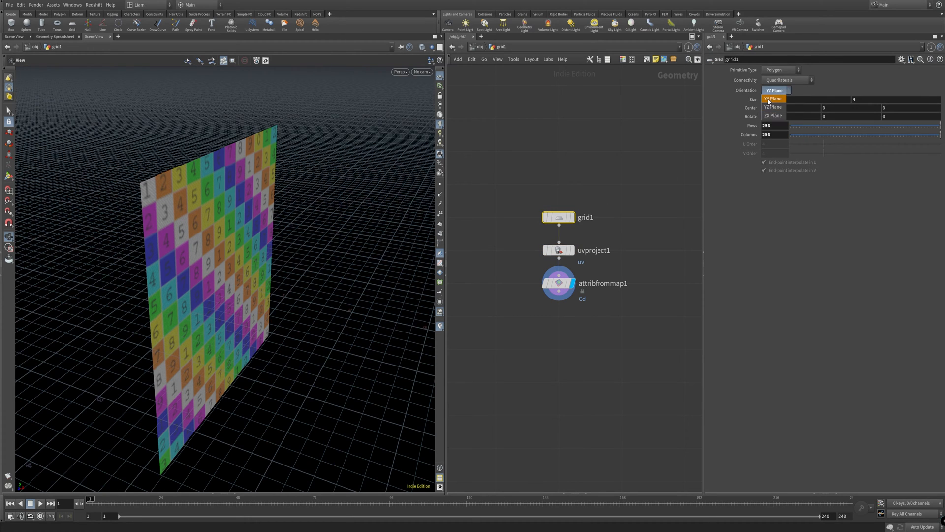
click(775, 92)
click(559, 250)
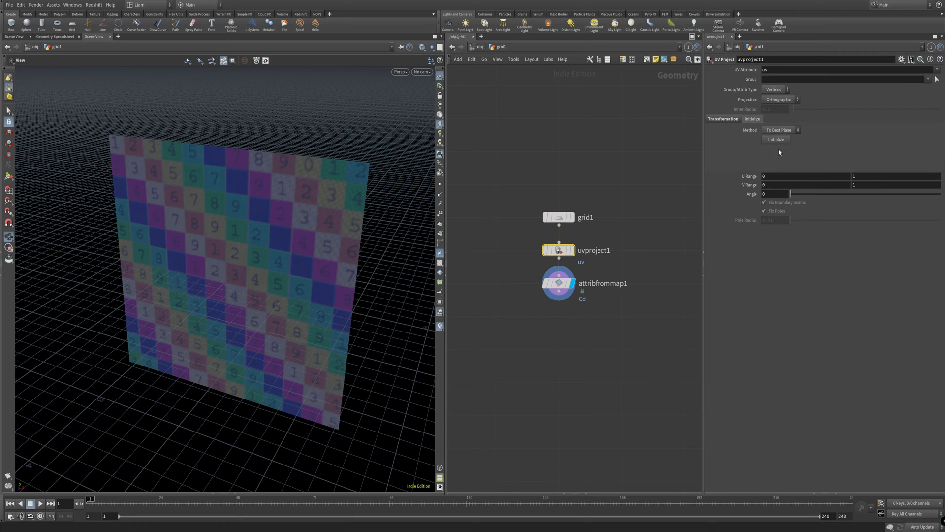
- Set grid1's orientation to ZX Plane and delete the UV Project node from the network
drag(542, 194, 538, 201)
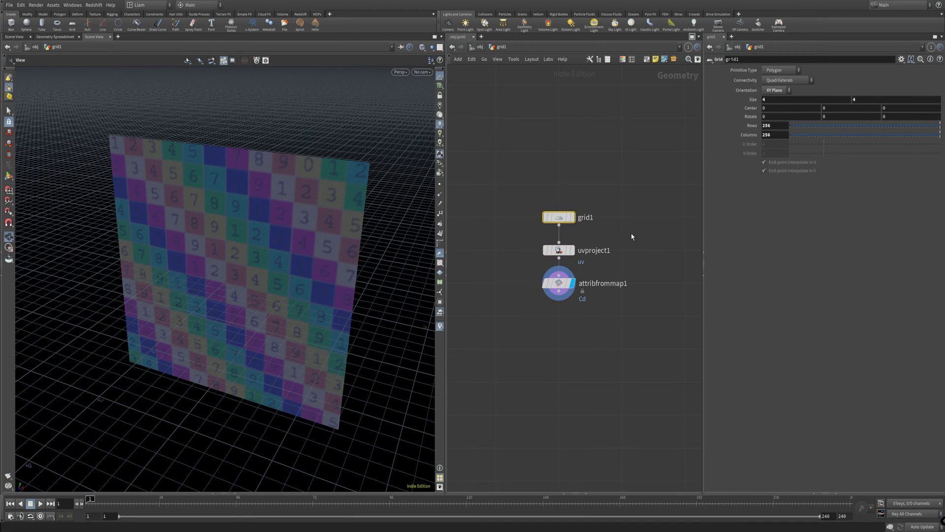
click(783, 91)
click(773, 108)
click(559, 250)
key(Delete)
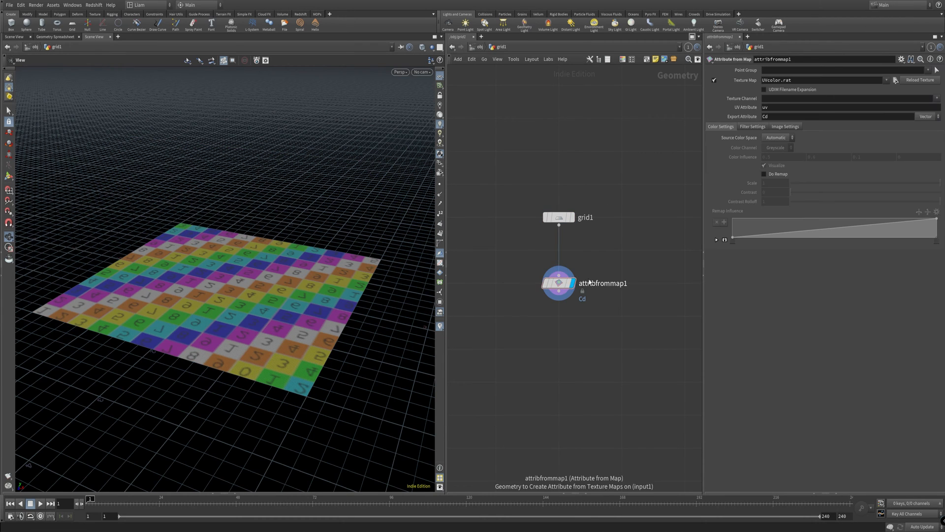
- Move the Attribute from Map node up under grid1 and append a Transform node after it
key(Tab)
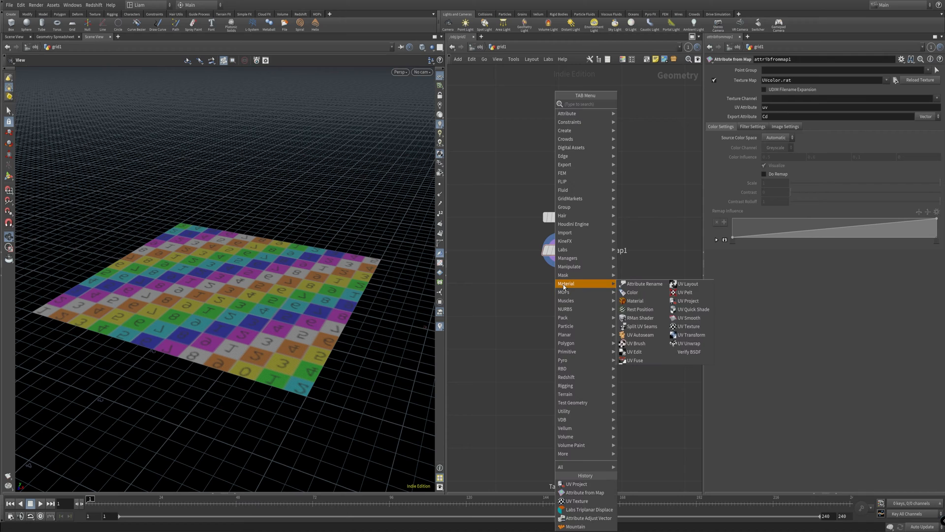
text(trans)
key(Escape)
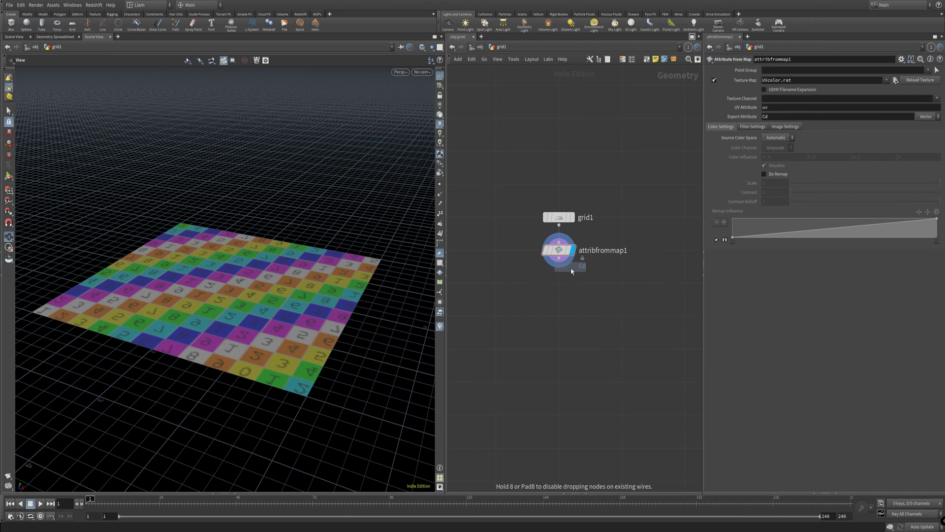
click(560, 265)
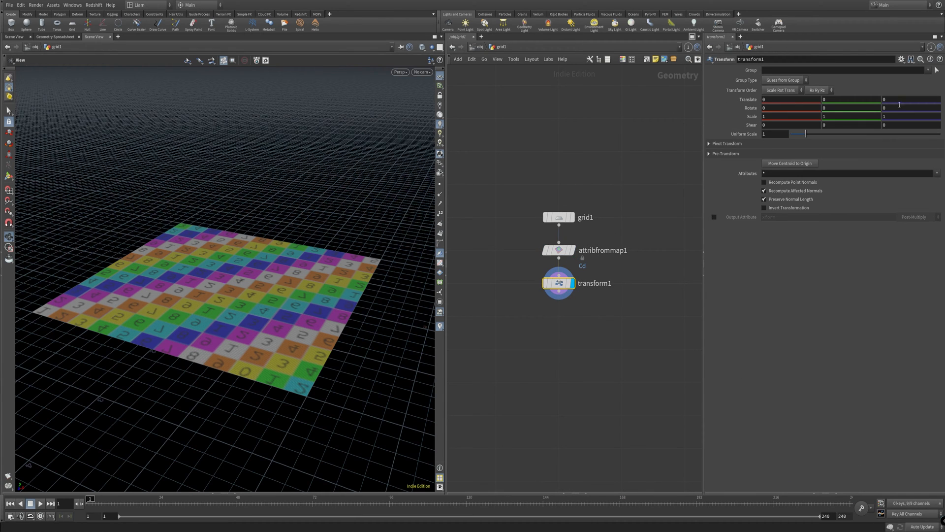
middle_drag(796, 102, 843, 98)
text(0)
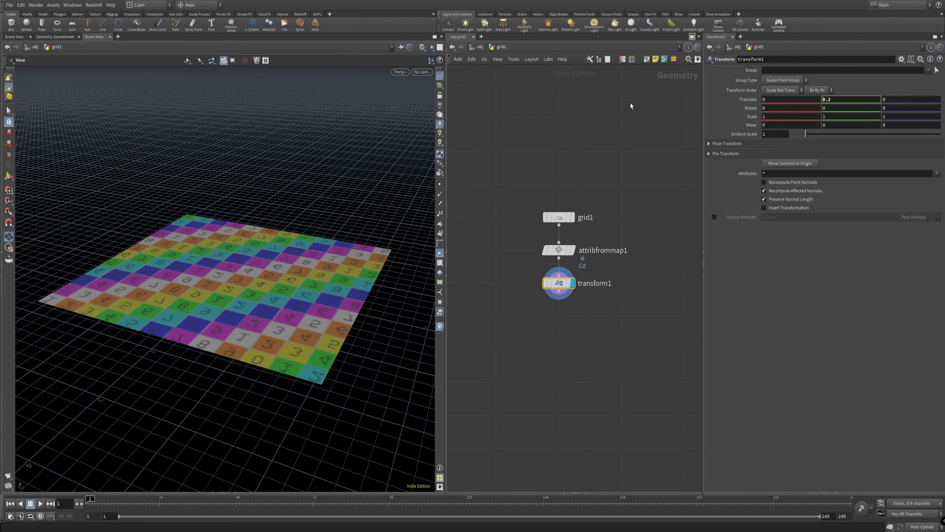
key(Tab)
text(0)
key(super+a)
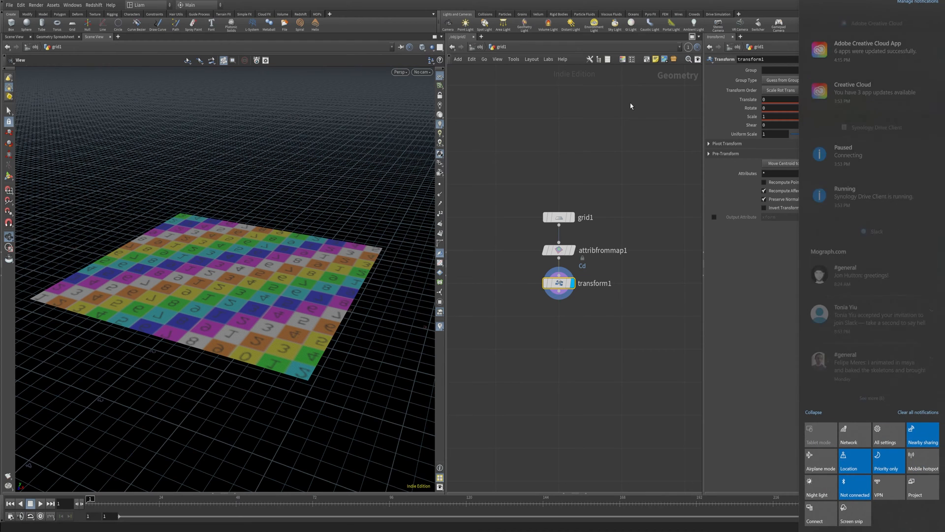
key(Escape)
double_click(845, 100)
text(00.2)
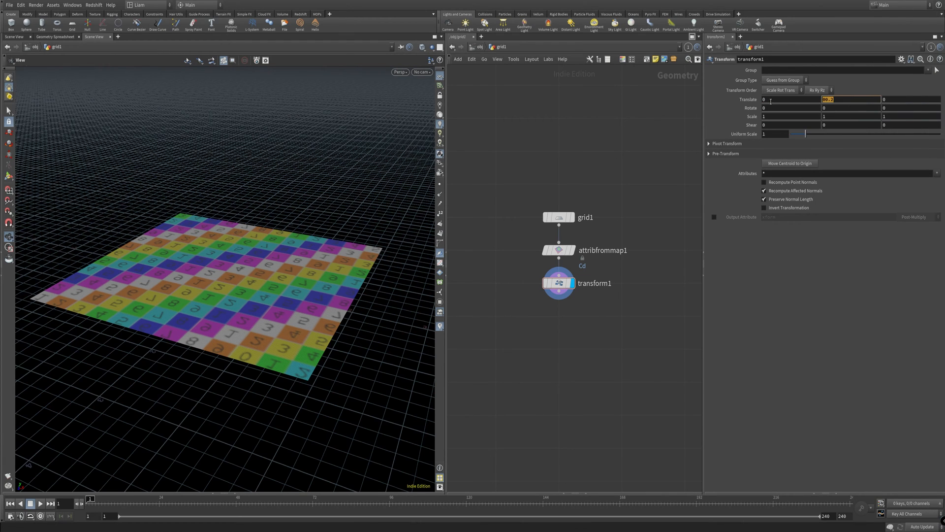
key(Return)
- Stand the textured plane upright by trying an X rotation of 90 on transform1 and correcting it to -90
double_click(784, 108)
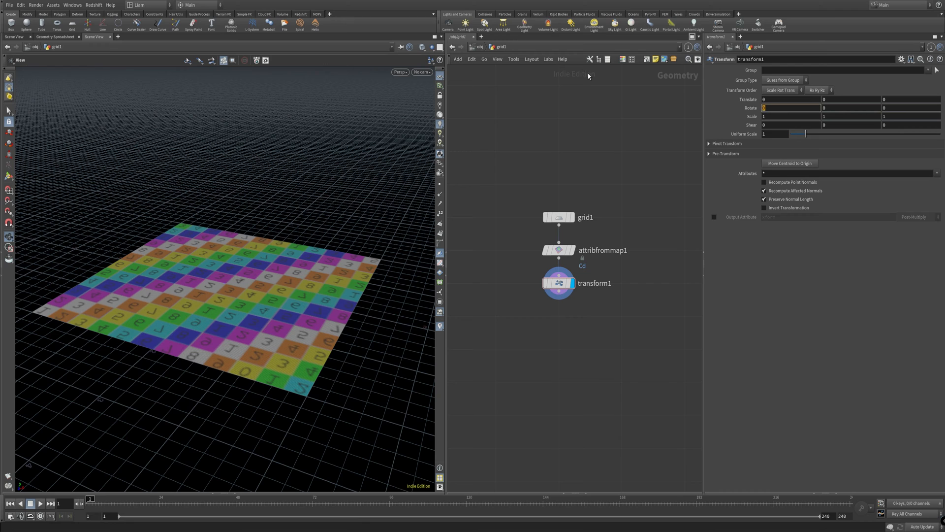
text(90)
key(Return)
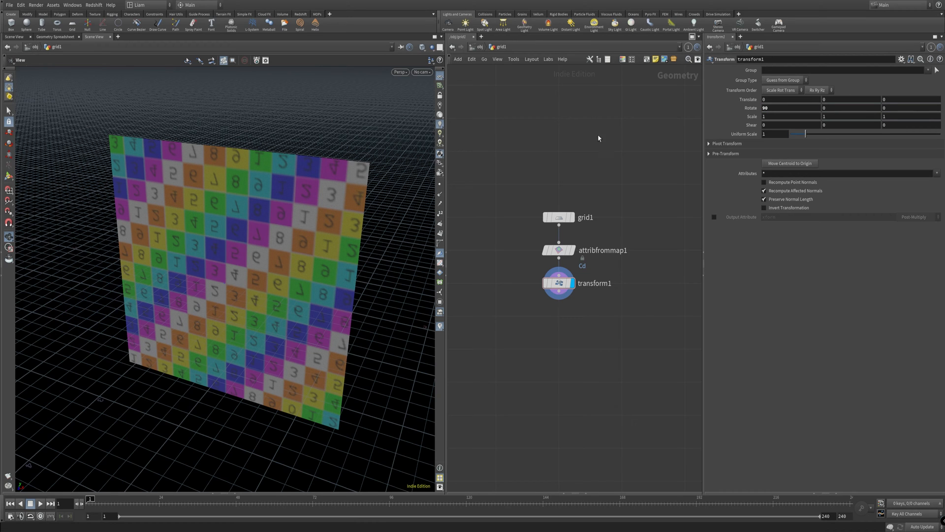
double_click(780, 108)
text(-90)
key(Return)
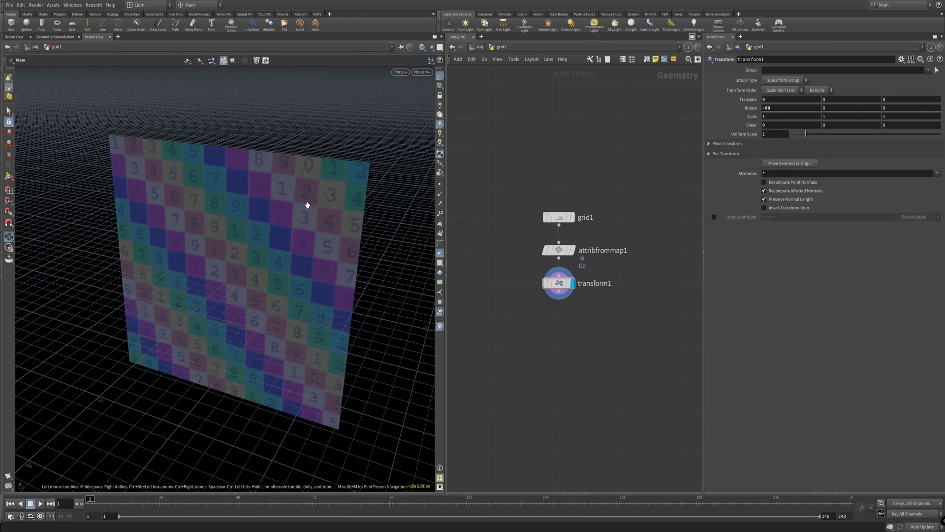
- Replace the Attribute from Map node's texture map with the black-and-white portrait JPG from the $HIP/tex/ folder
drag(308, 204, 334, 225)
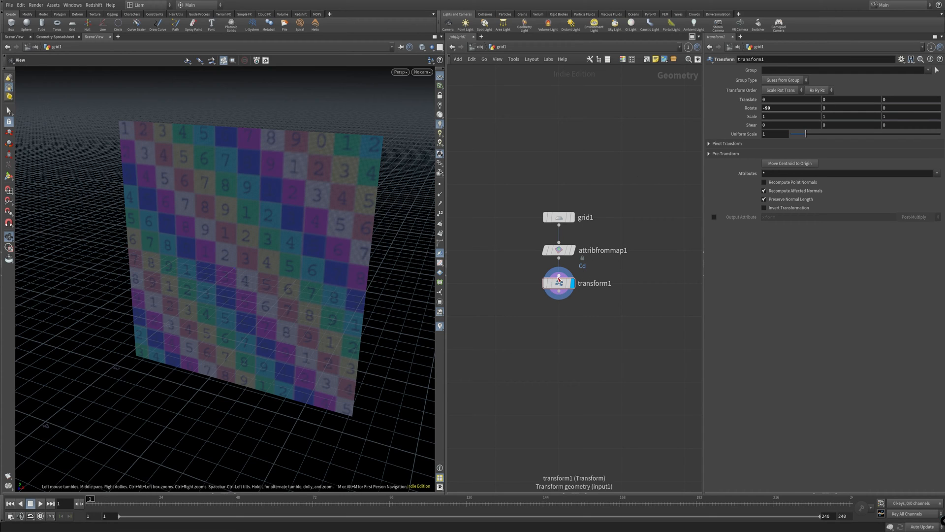
mouse_move(559, 284)
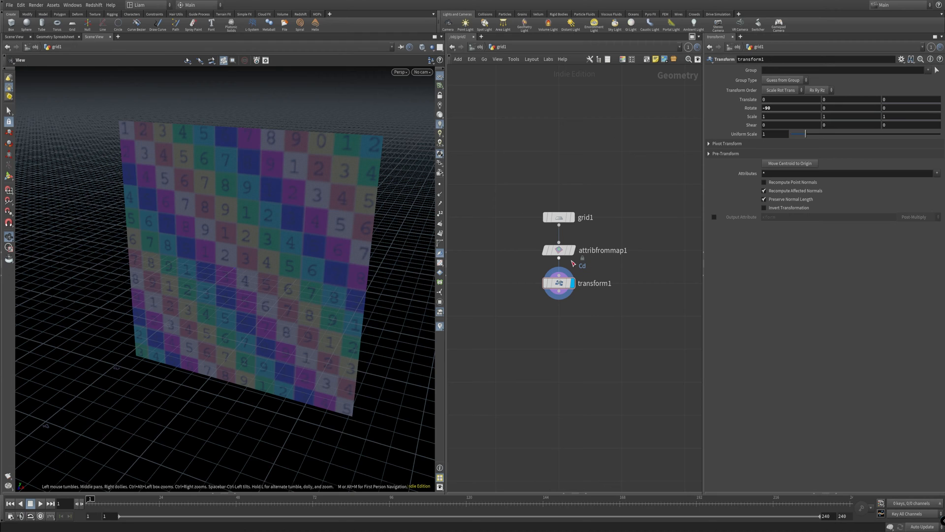
drag(625, 261, 519, 250)
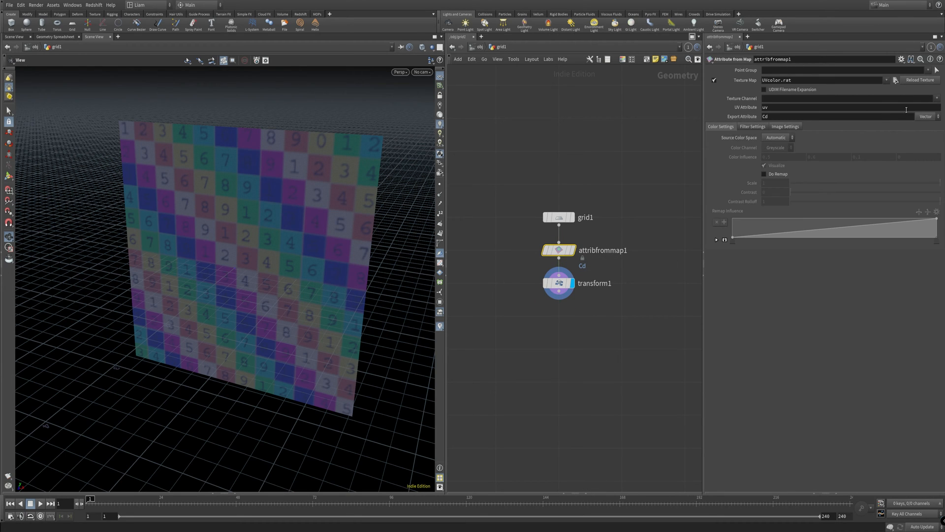
click(896, 80)
drag(687, 31, 531, 45)
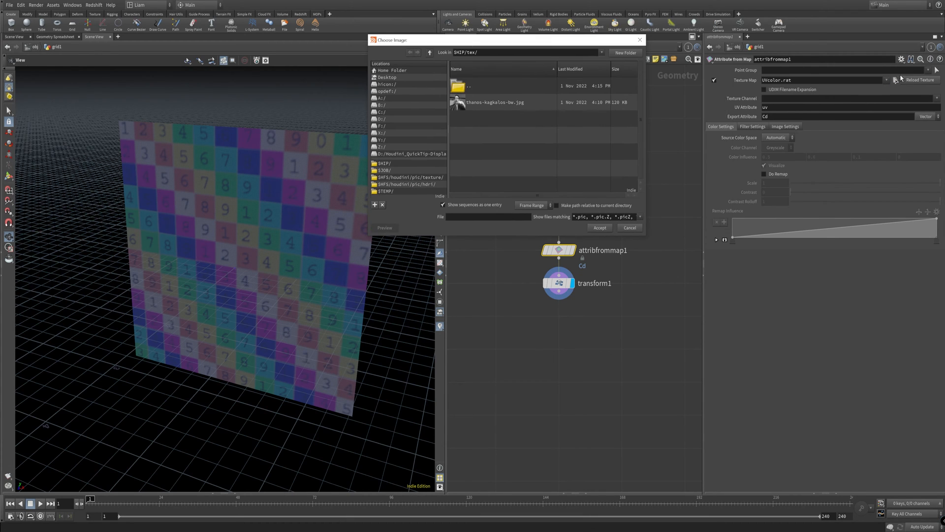
click(495, 102)
click(599, 228)
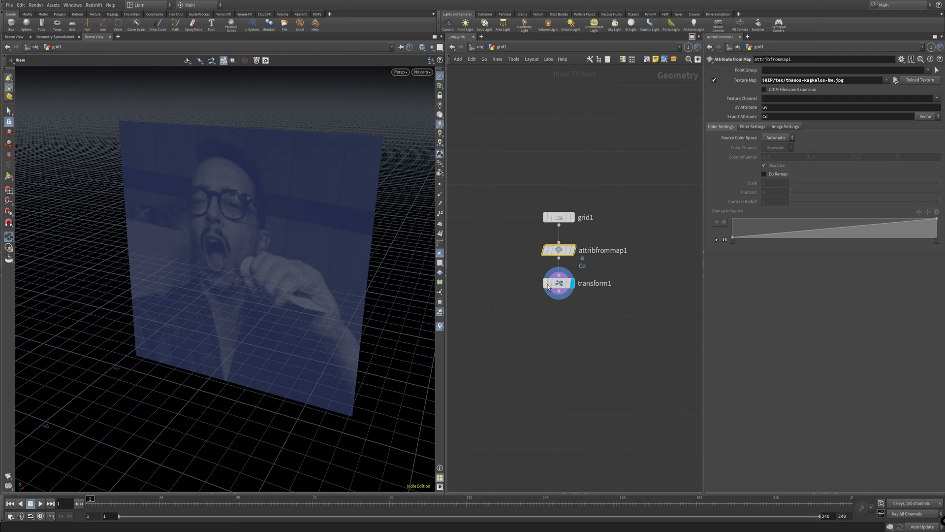
- Change the export attribute type of attribfrommap1 from Vector to Float
mouse_move(549, 281)
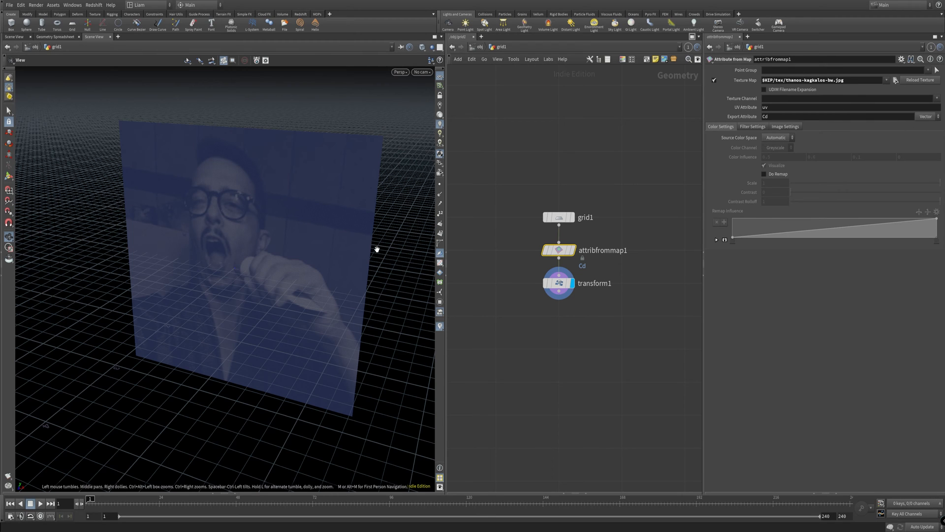
click(932, 122)
click(927, 116)
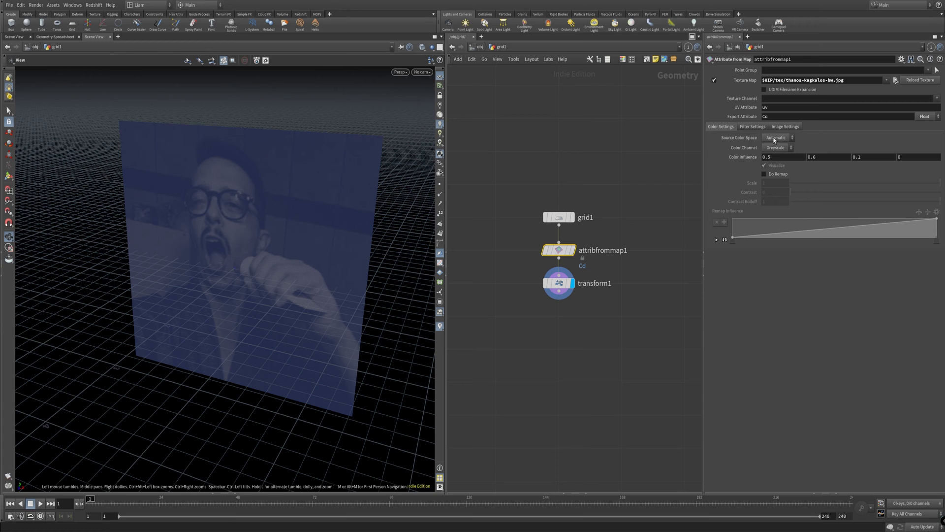
- Try the Linear source color space on attribfrommap1 and restore it to Automatic
click(793, 138)
click(776, 154)
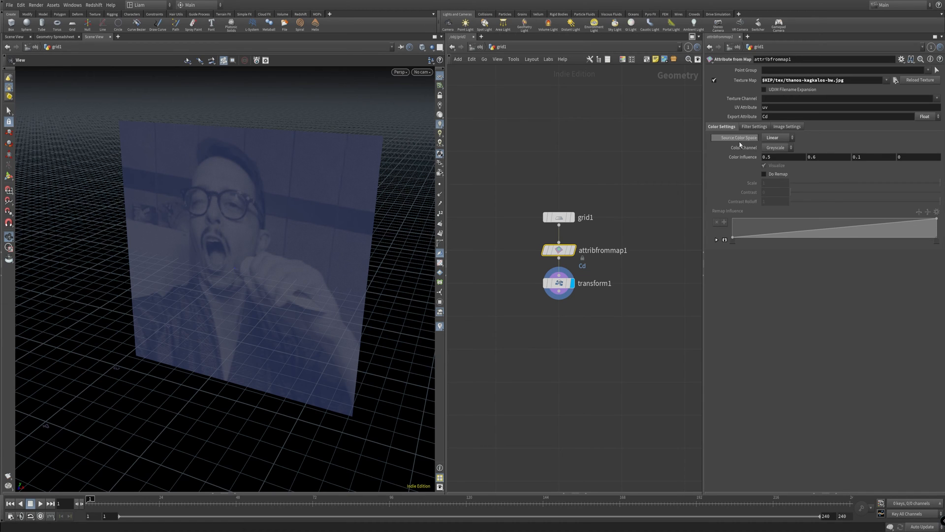
click(785, 138)
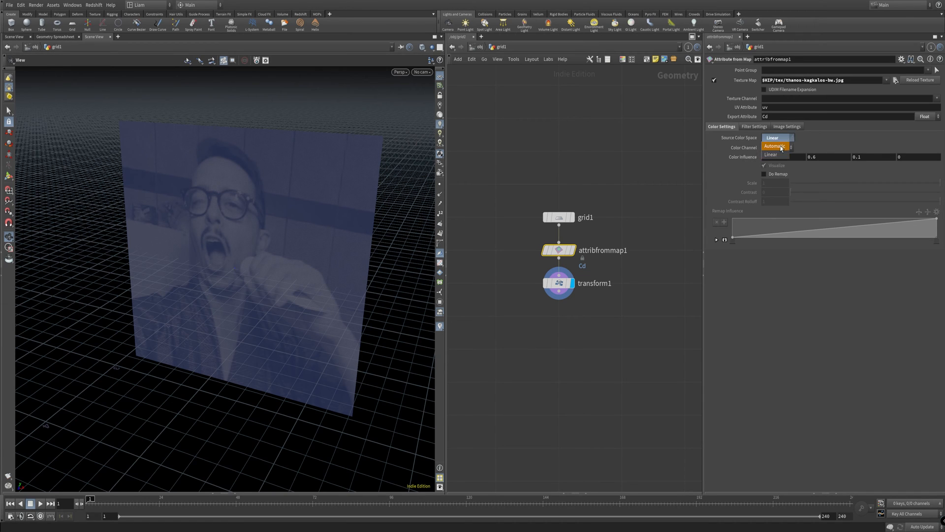
click(776, 139)
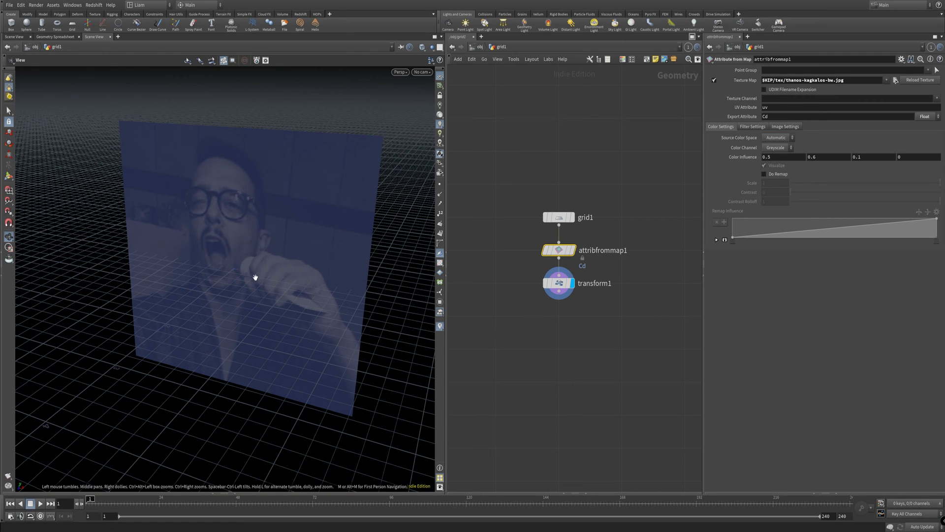
- Show the Geometry Spreadsheet beneath the scene view, enlarge it, and compare the point attributes of transform1 and attribfrommap1
click(64, 37)
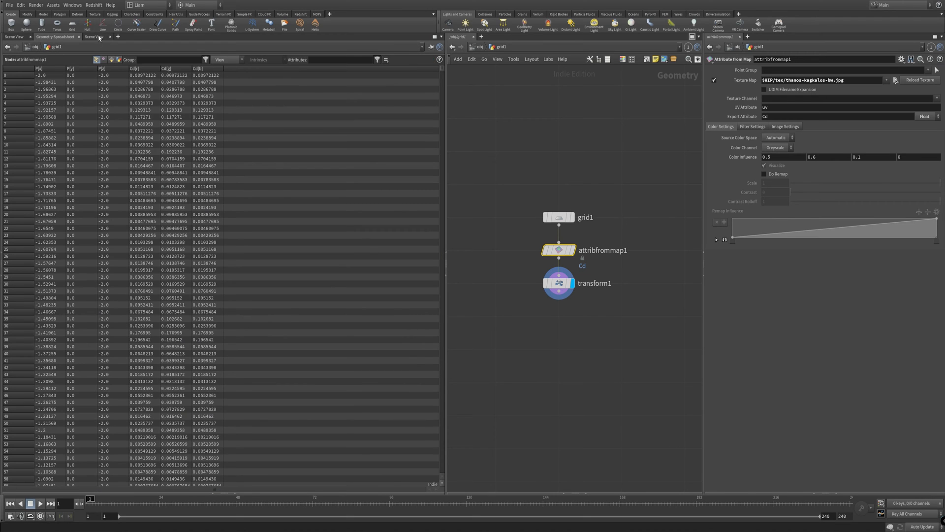
click(94, 37)
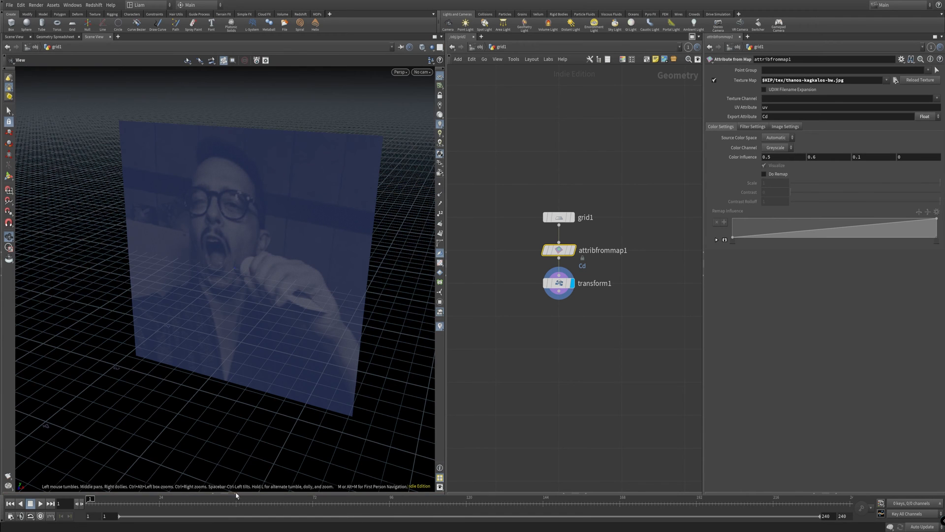
drag(235, 493, 208, 429)
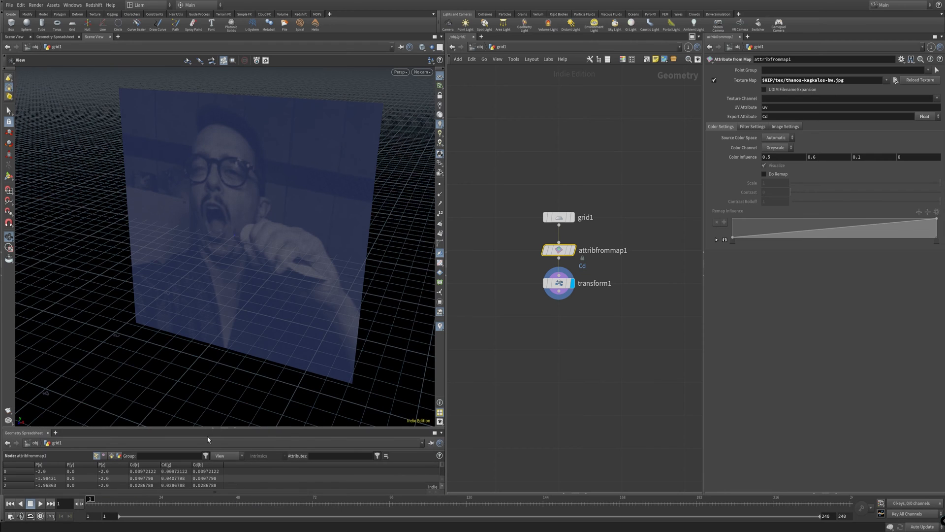
drag(305, 428, 369, 249)
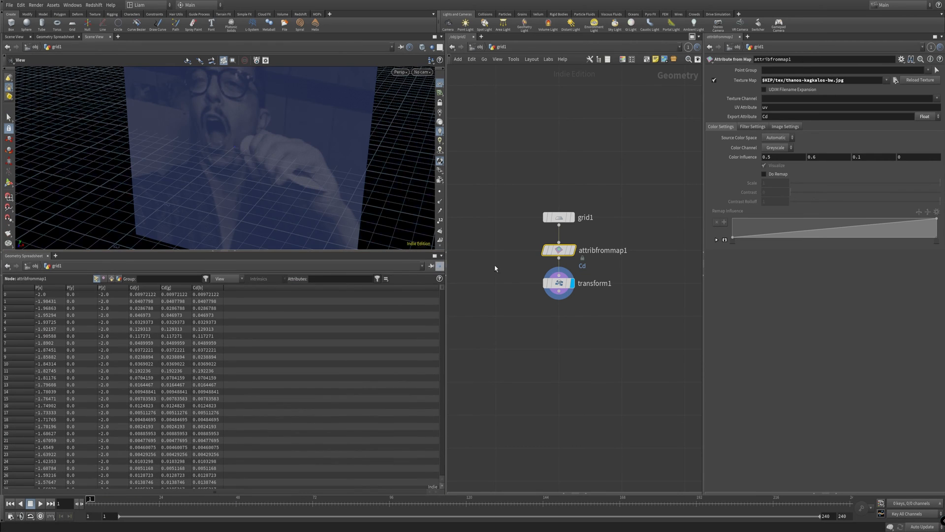
click(559, 283)
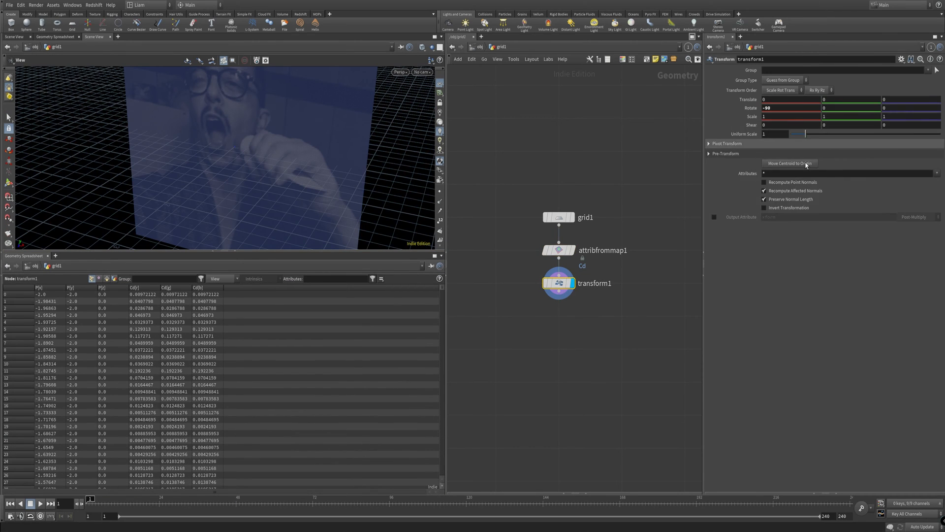
click(559, 250)
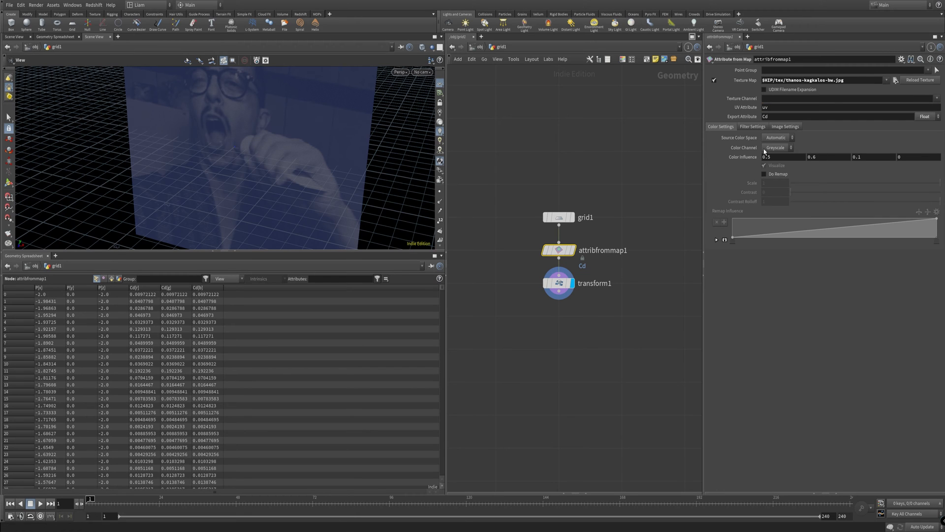
- Set the Source Color Space of attribfrommap1 to Linear, leaving its Color Channel at Greyscale
click(788, 149)
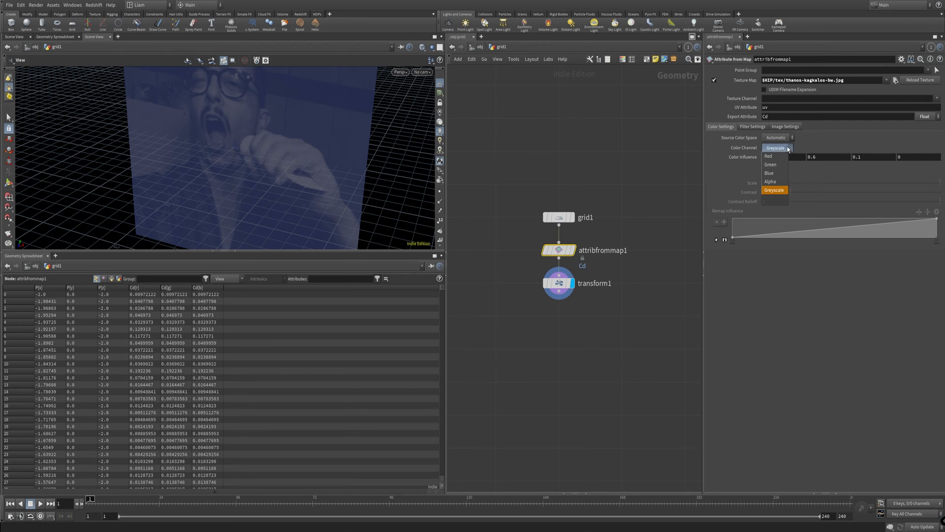
click(826, 144)
click(777, 138)
click(771, 154)
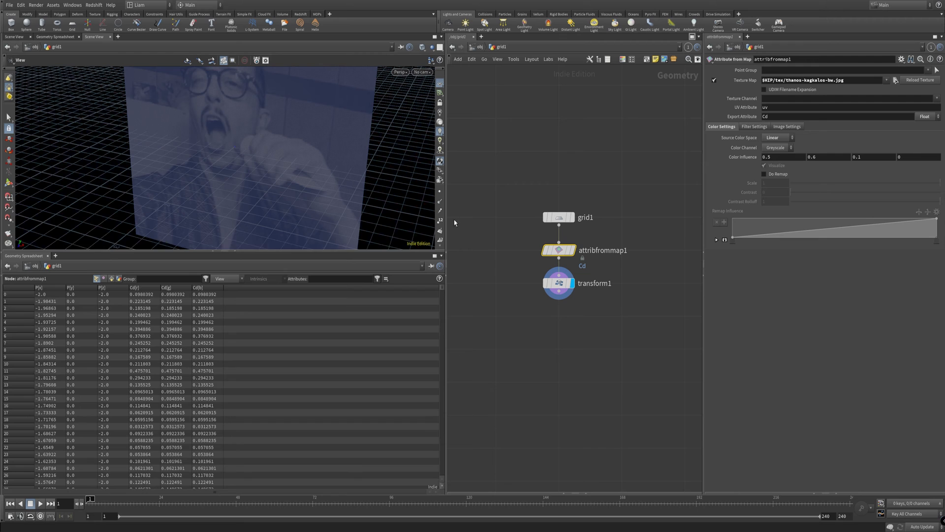
- Sort the spreadsheet points by Cd[r] and compare the values under the Automatic and Linear source color spaces, ending on Linear
click(147, 288)
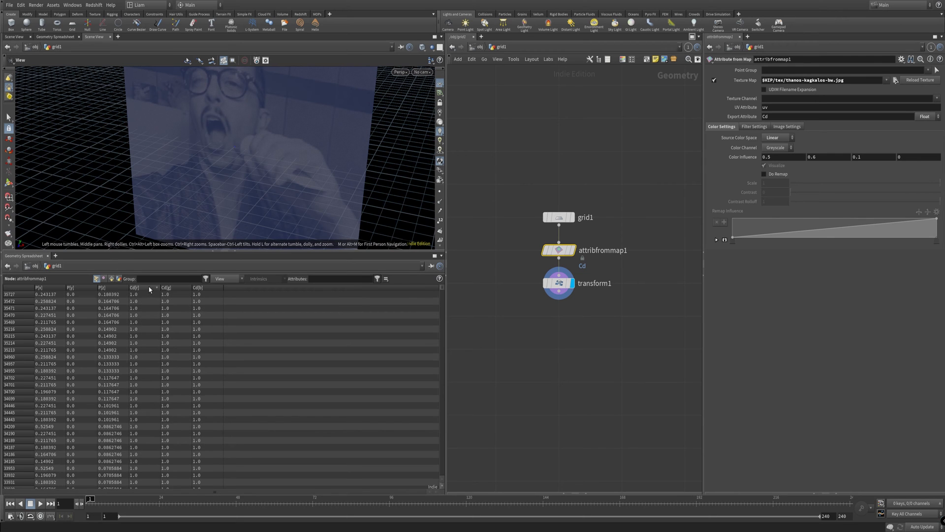
click(149, 287)
click(778, 137)
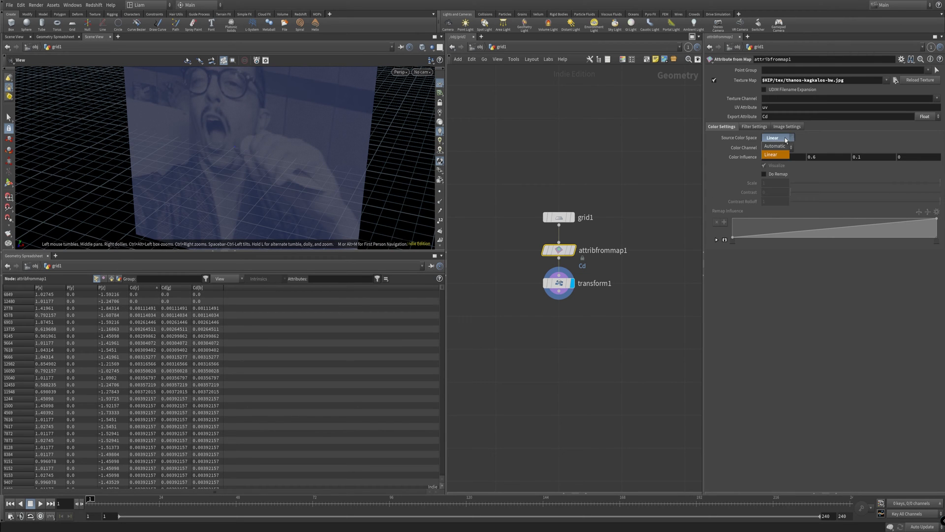
click(776, 137)
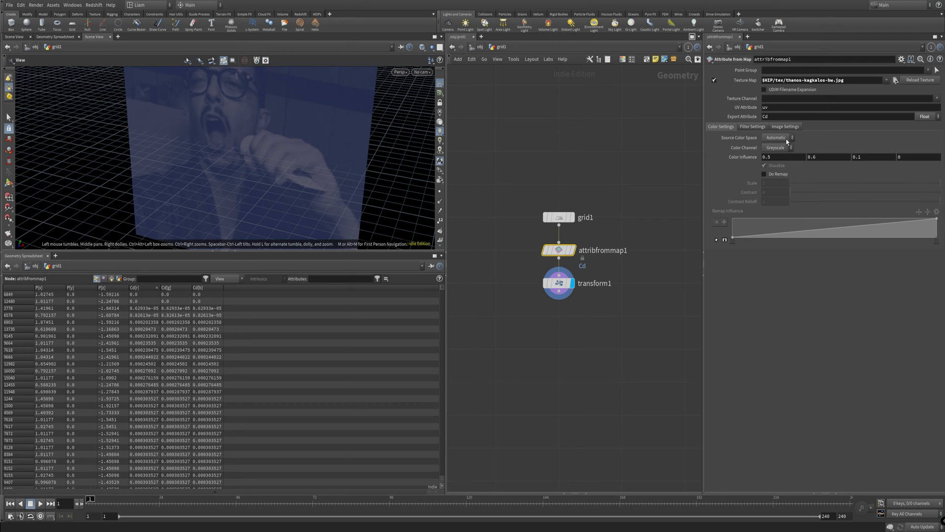
click(787, 141)
click(771, 152)
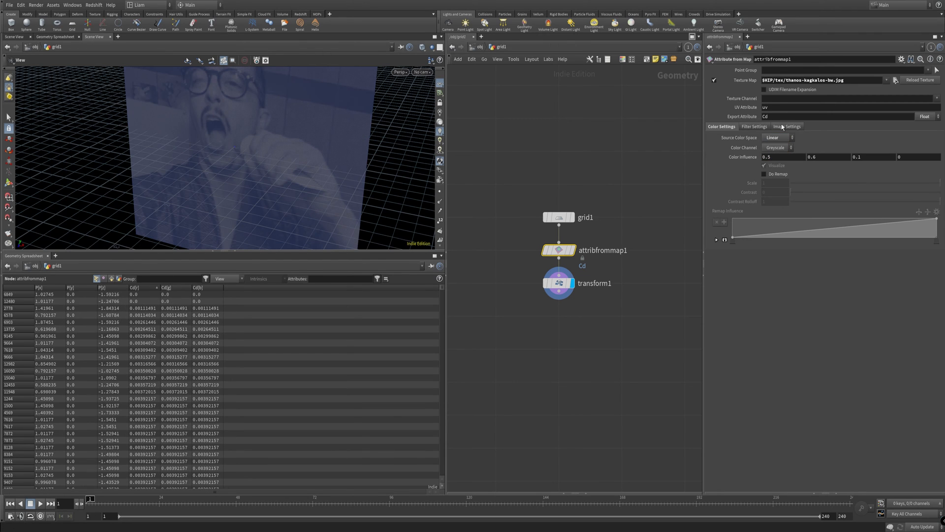
- Change the export attribute name of attribfrommap1 from Cd to disp
double_click(773, 117)
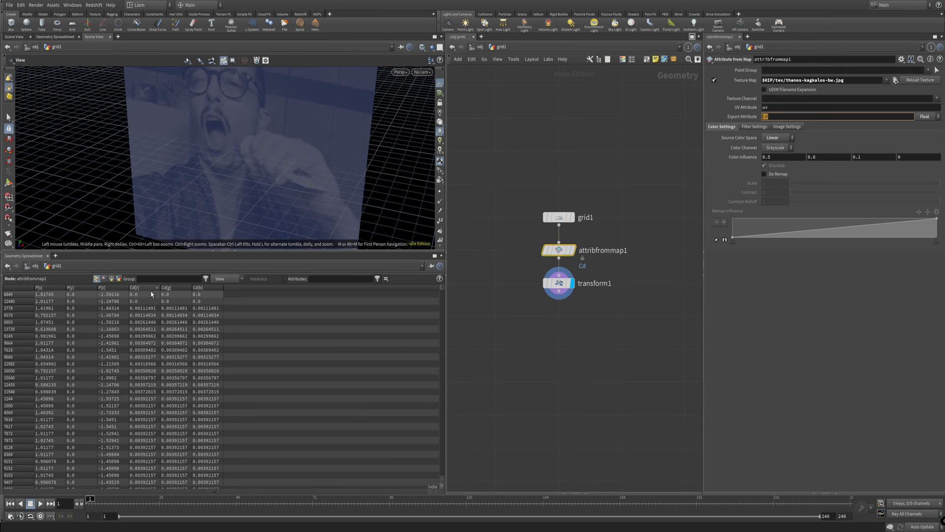
click(799, 118)
key(super+a)
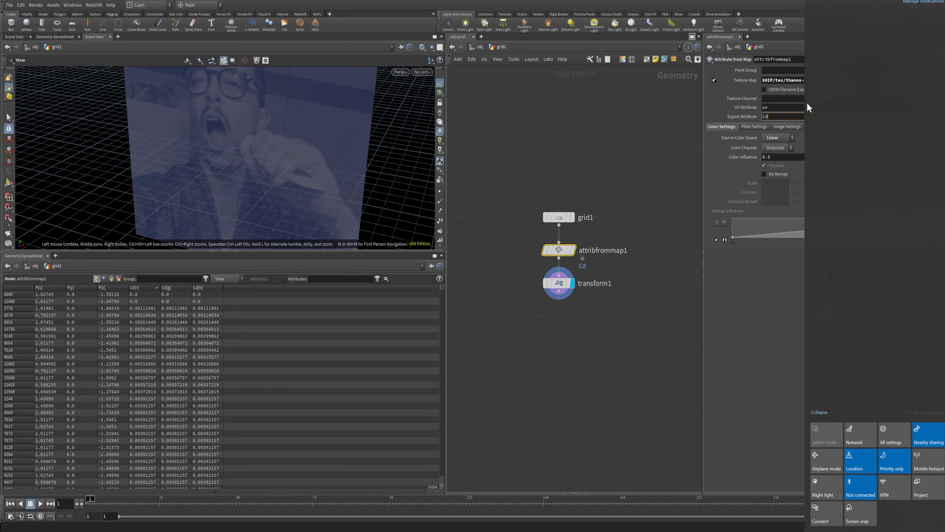
key(super+a)
double_click(787, 117)
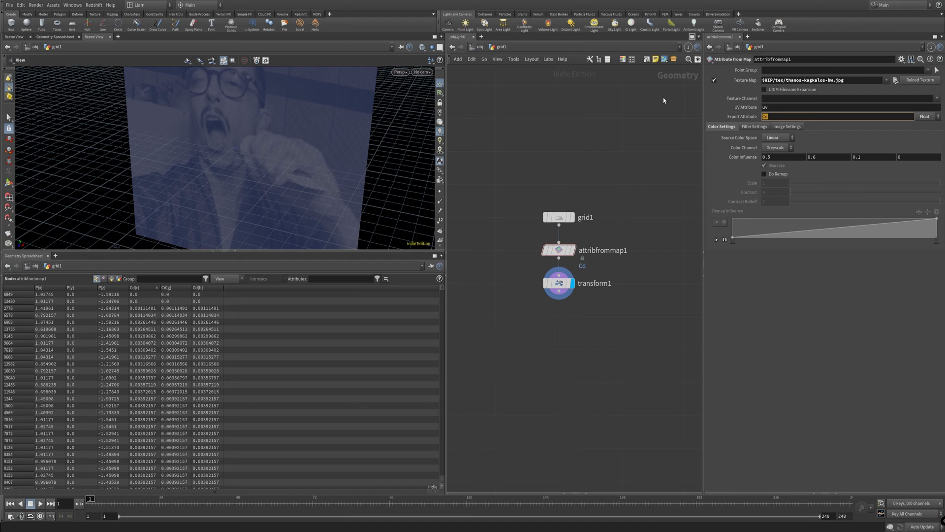
text(disp)
key(Return)
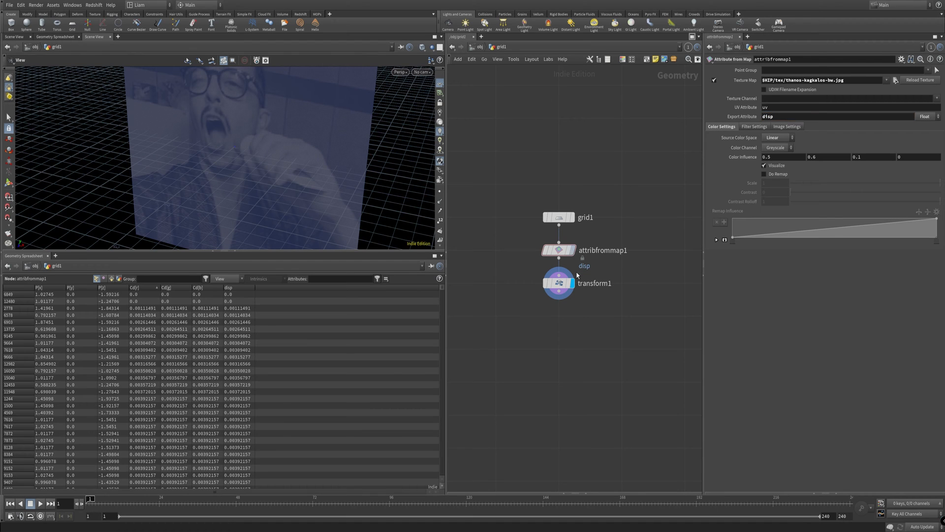
- Compare the disp attribute on transform1 and attribfrommap1 with Visualize off and on, leaving Visualize enabled
click(559, 283)
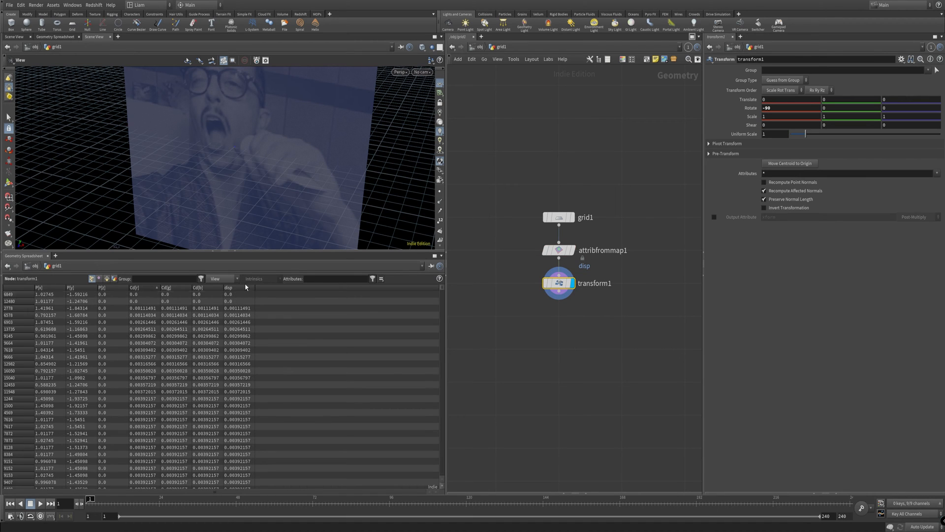
click(559, 250)
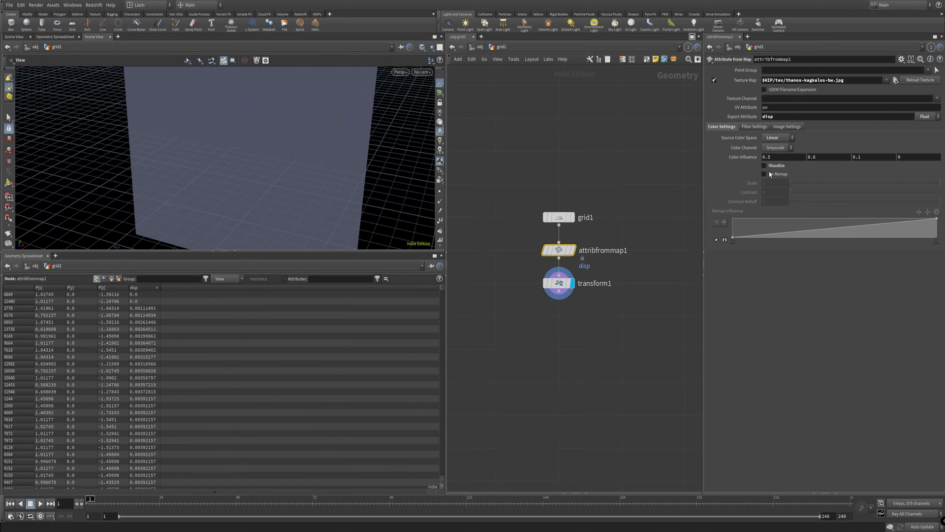
click(772, 166)
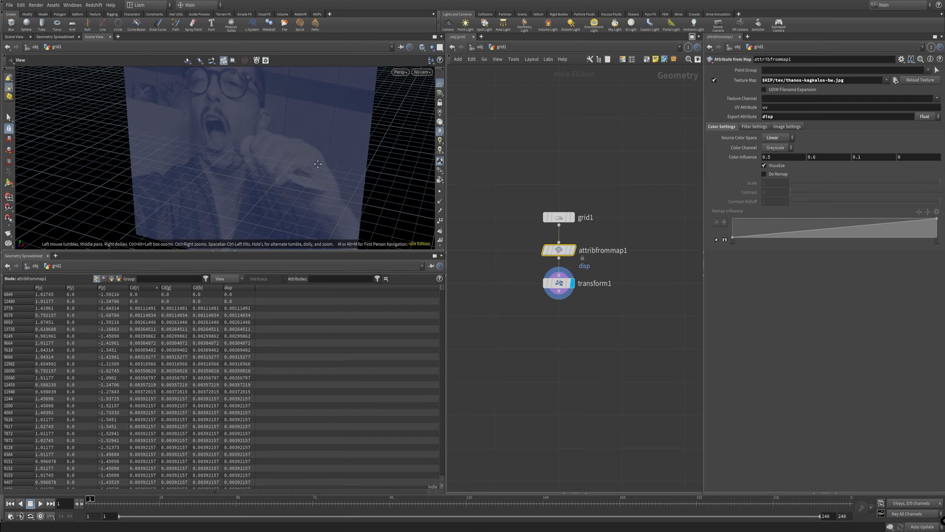
- Hide the Geometry Spreadsheet and append an Attribute Adjust Vector node after transform1
drag(325, 179, 276, 178)
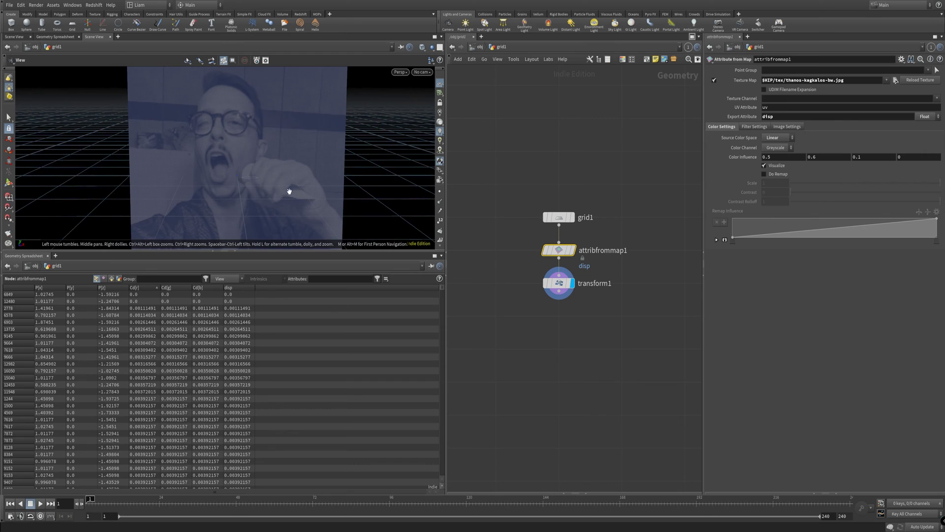
click(230, 254)
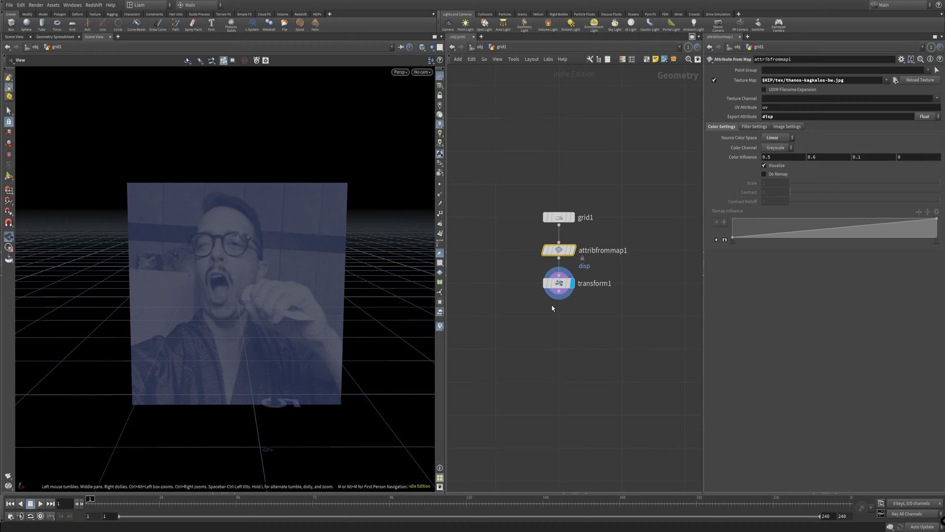
key(Tab)
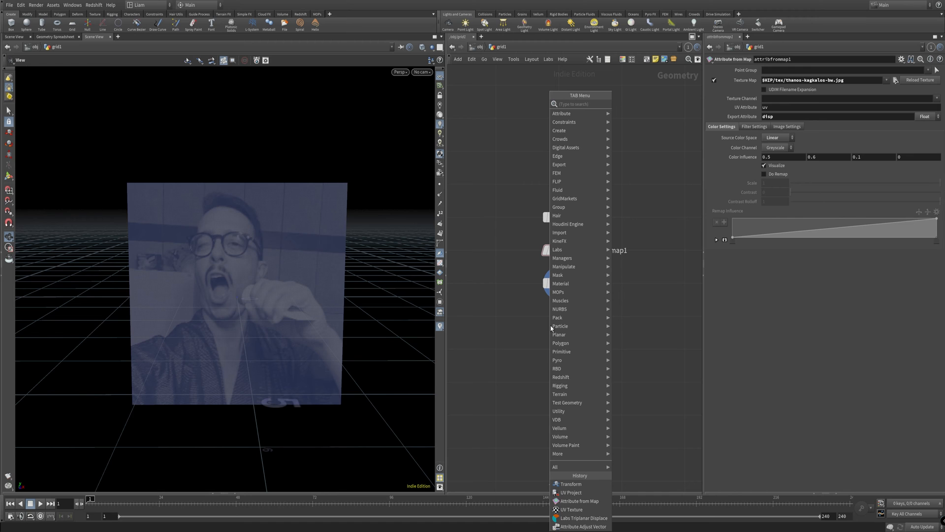
text(attriad)
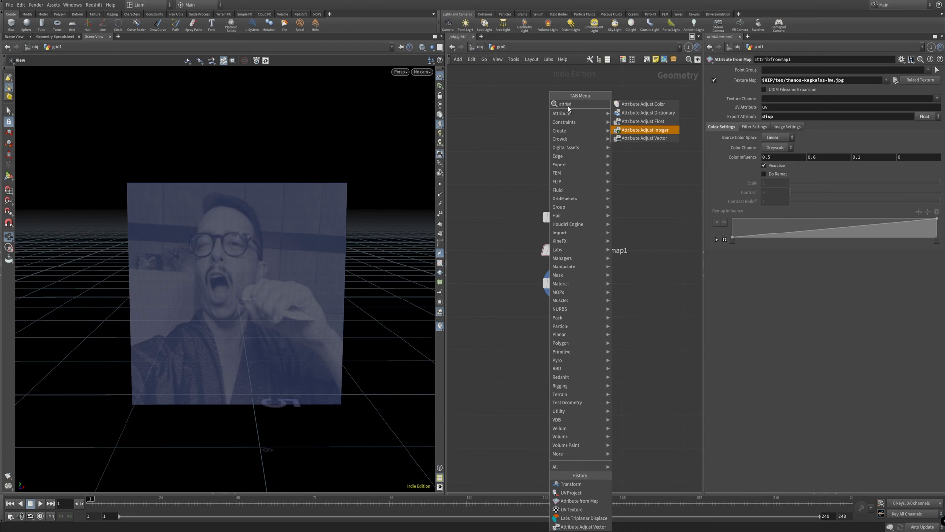
click(633, 138)
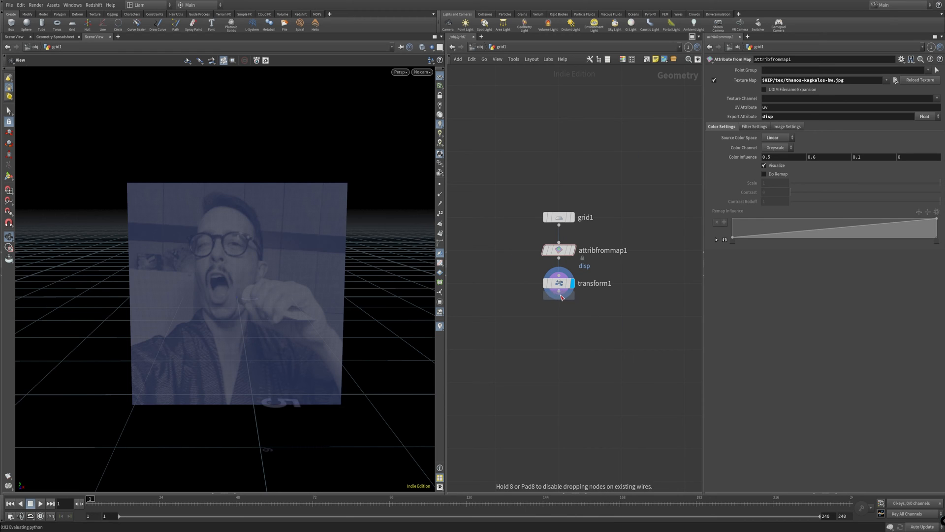
click(560, 317)
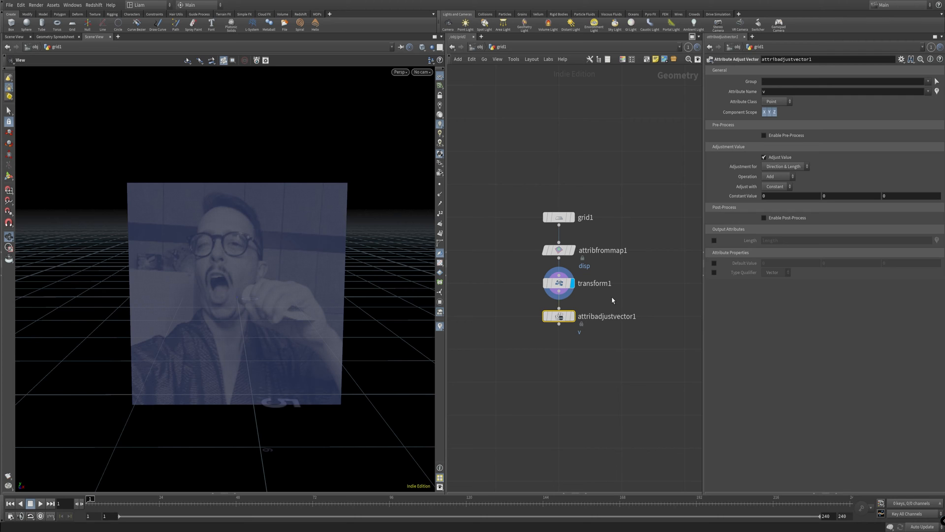
- Review the attribfrommap1 settings, then make attribadjustvector1 the displayed node with its parameters shown
click(597, 250)
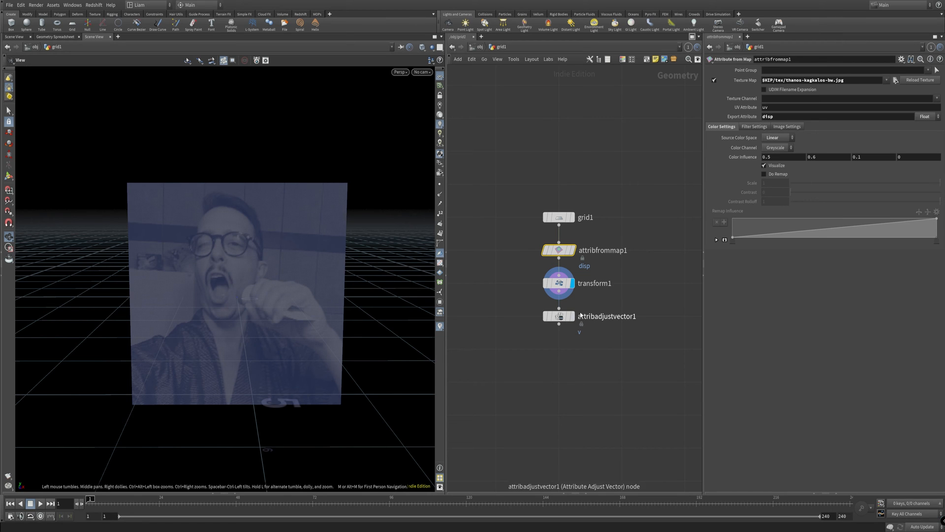
mouse_move(574, 320)
click(544, 322)
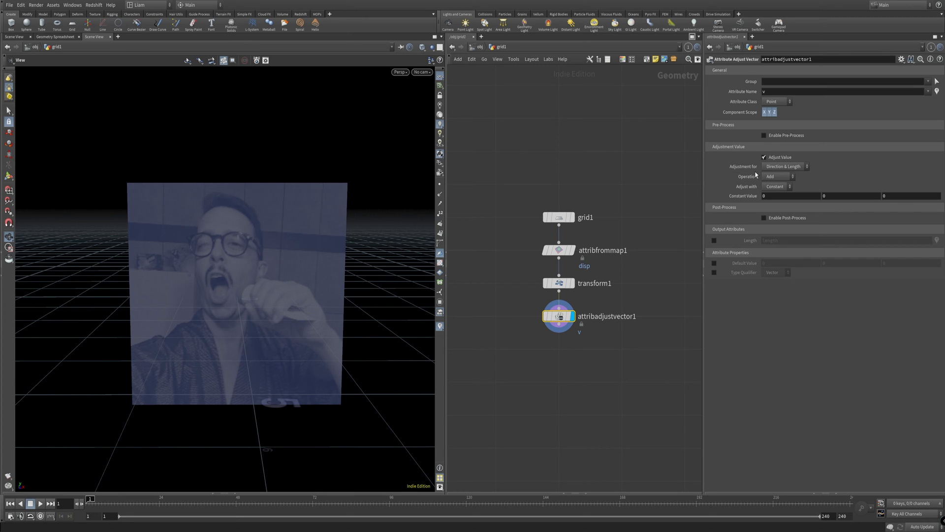
- Switch to Cinema 4D to check the displaced plane's Orientation setting, then return to Houdini
mouse_move(746, 173)
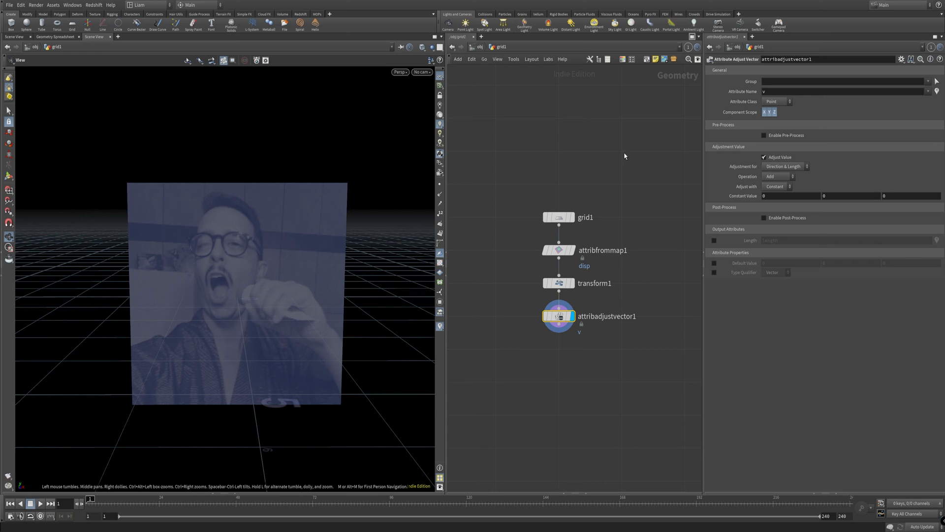
click(780, 104)
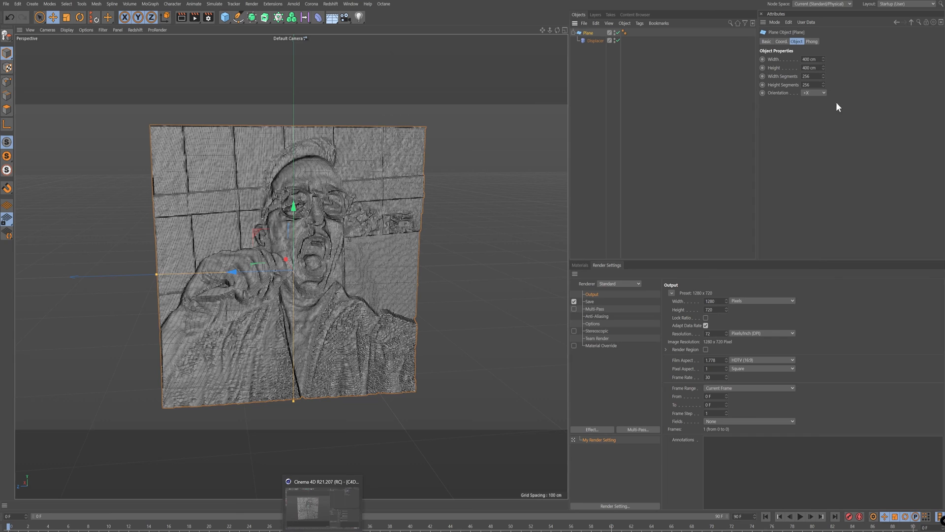
click(815, 93)
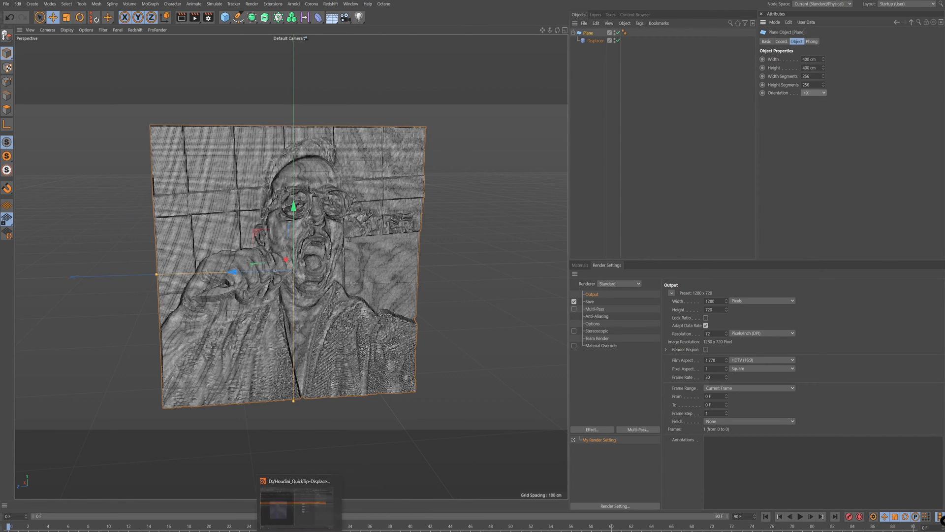
click(300, 530)
- Limit the Component Scope of attribadjustvector1 to Z only by excluding X and Y
click(770, 112)
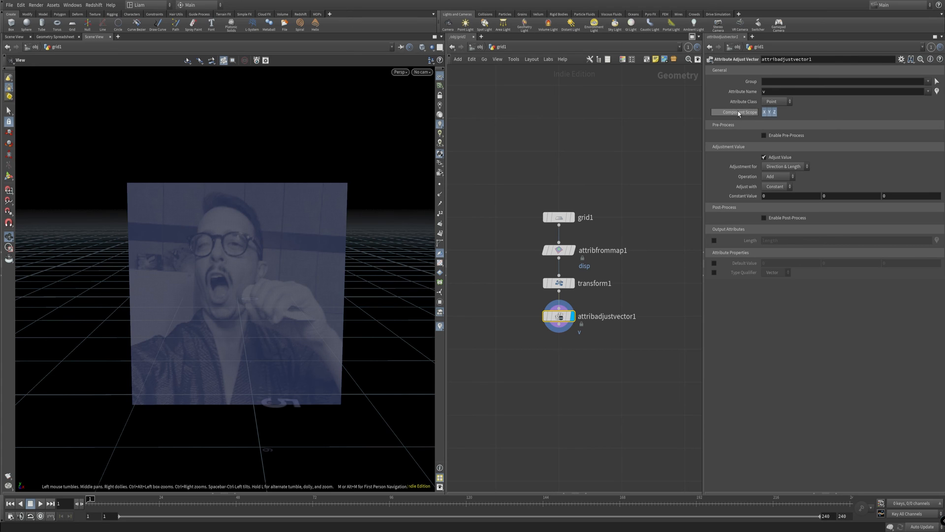
click(764, 113)
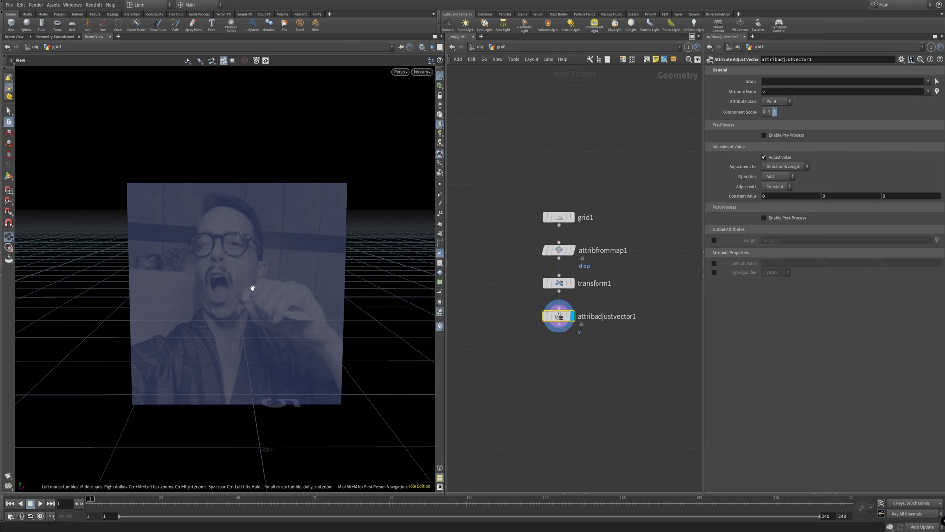
drag(251, 243, 410, 247)
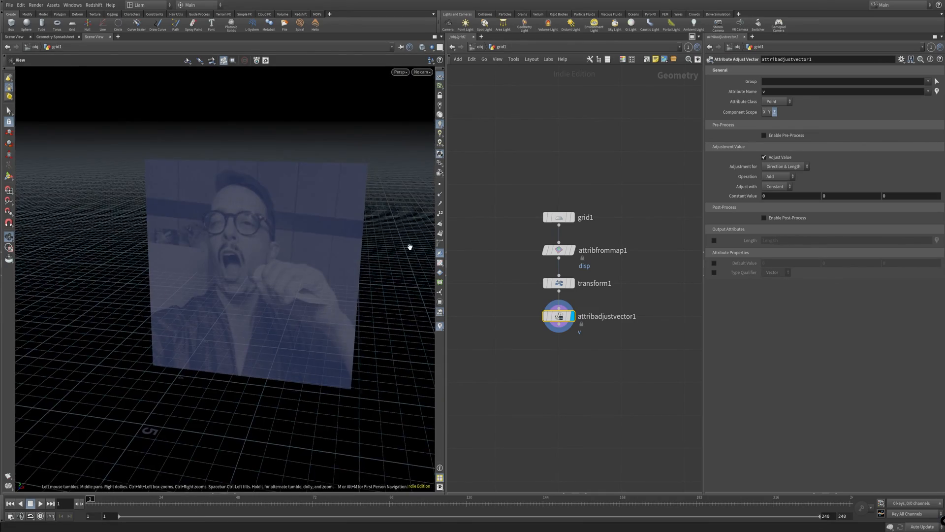
click(791, 167)
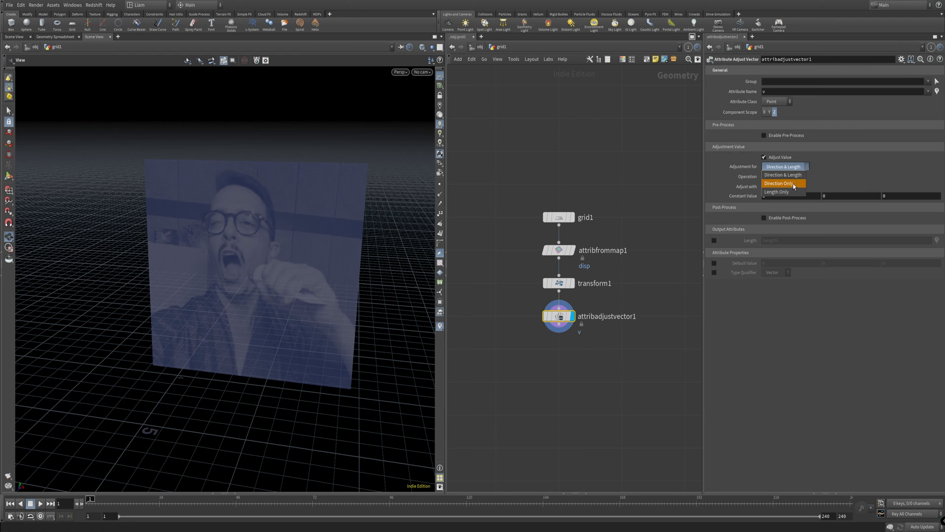
click(790, 170)
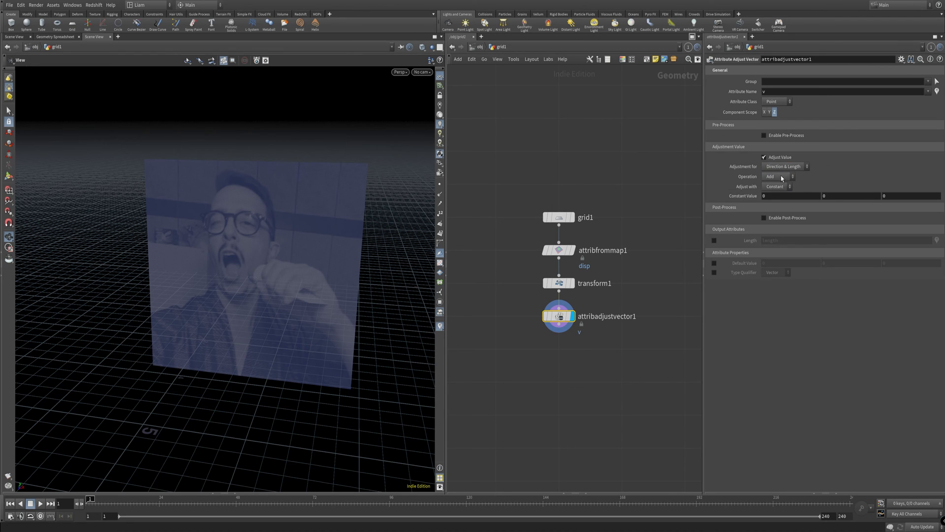
click(788, 177)
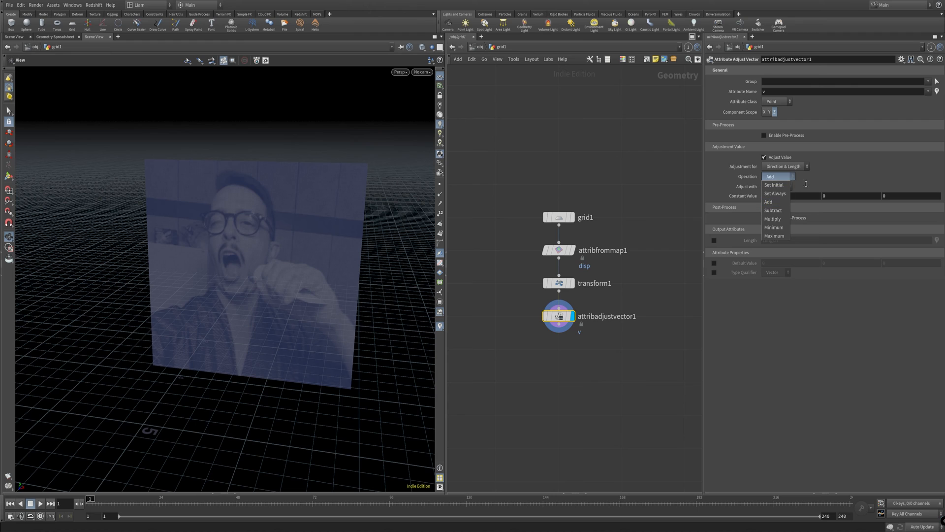
click(839, 170)
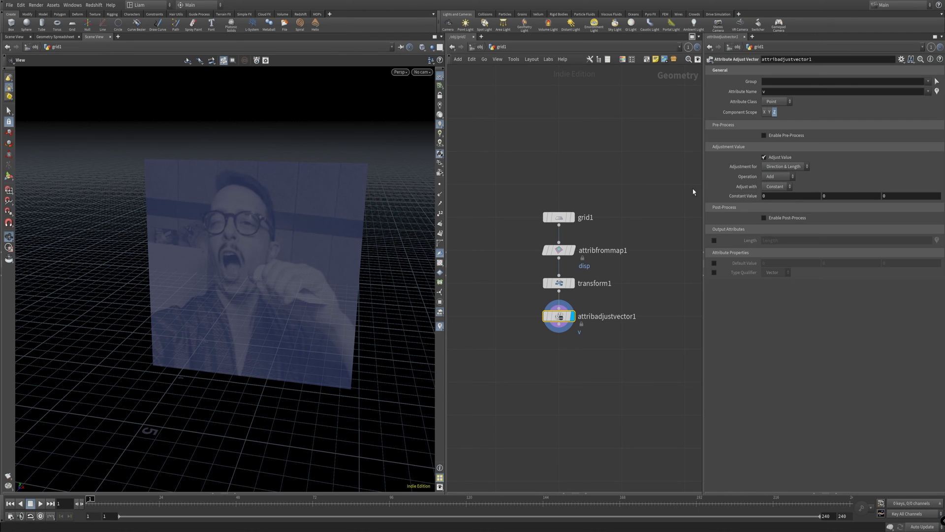
- Try a higher Z component for the Constant Value of attribadjustvector1 and reset it to 0
click(785, 189)
middle_drag(891, 196, 857, 163)
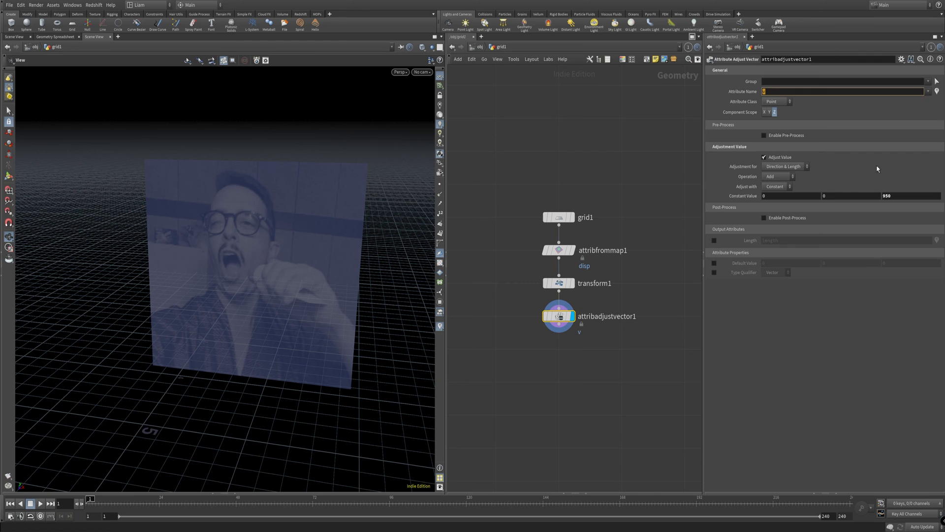
ctrl+middle_click(897, 196)
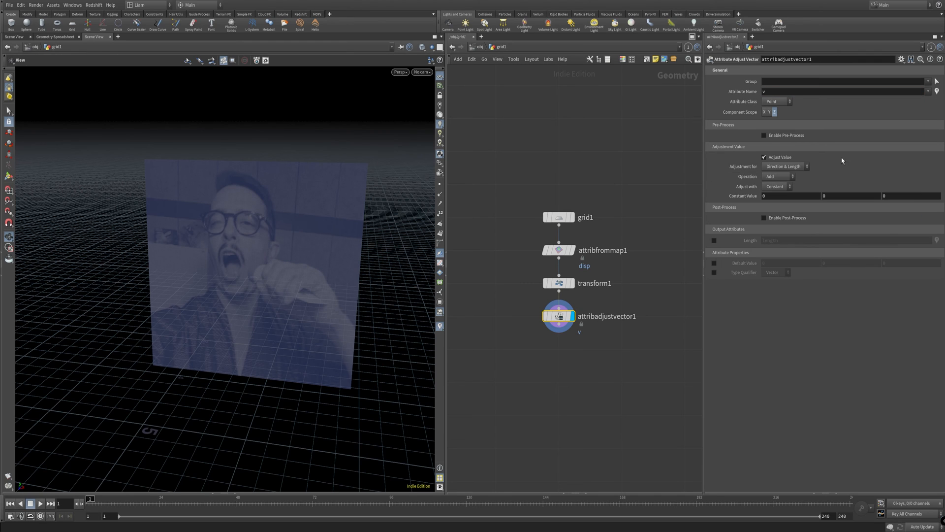
- Set the Attribute Name of attribadjustvector1 to P so it adjusts the point positions
ctrl+middle_click(764, 92)
ctrl+middle_click(763, 91)
key(Return)
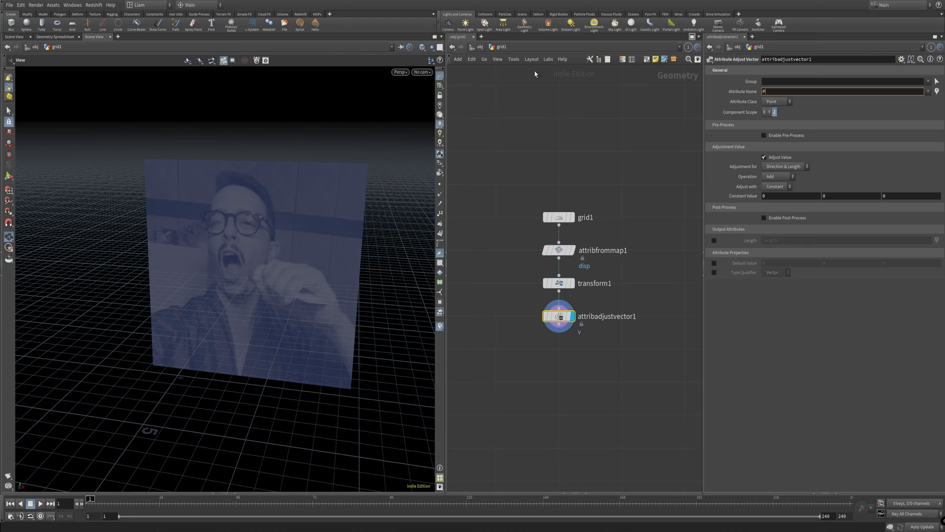
key(Return)
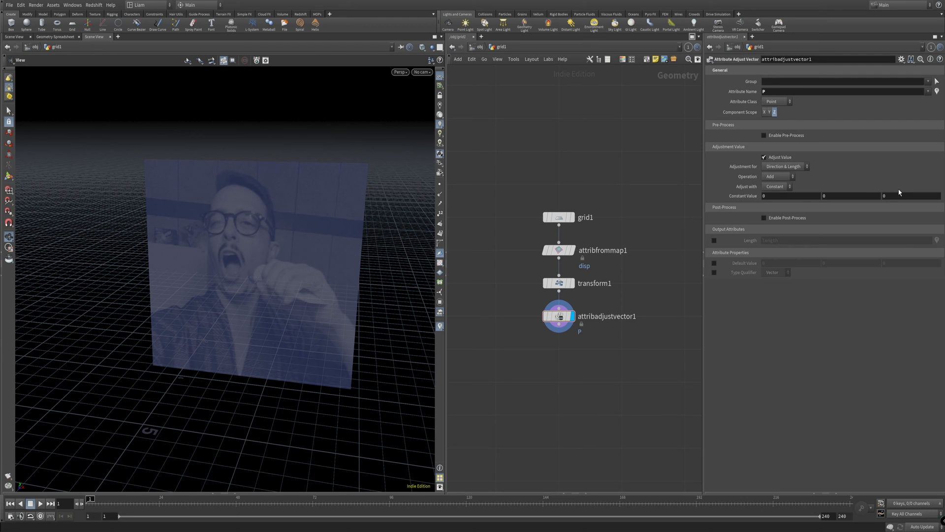
- Try a negative Z component for the Constant Value of attribadjustvector1 and reset it to 0
mouse_move(895, 198)
middle_down()
mouse_move(894, 182)
mouse_move(867, 185)
mouse_move(908, 187)
mouse_move(874, 190)
mouse_move(883, 194)
middle_up()
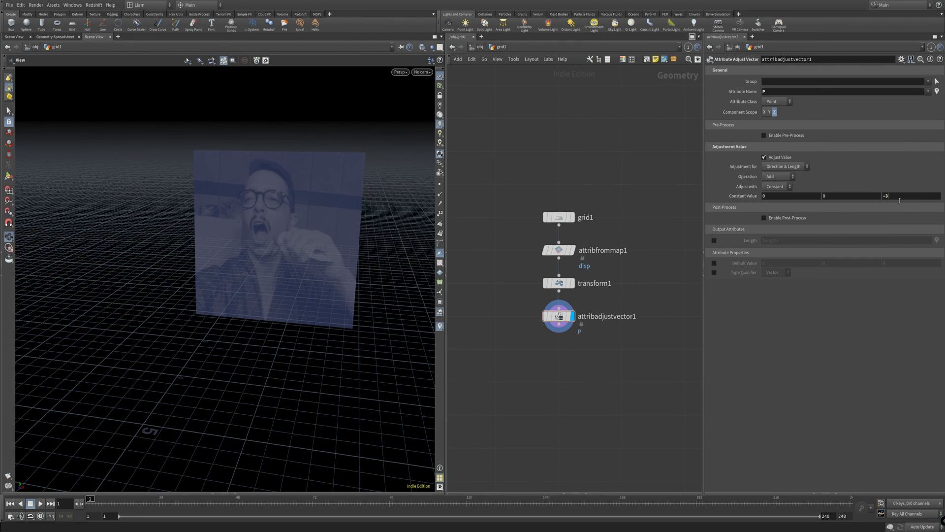
text(0)
key(Return)
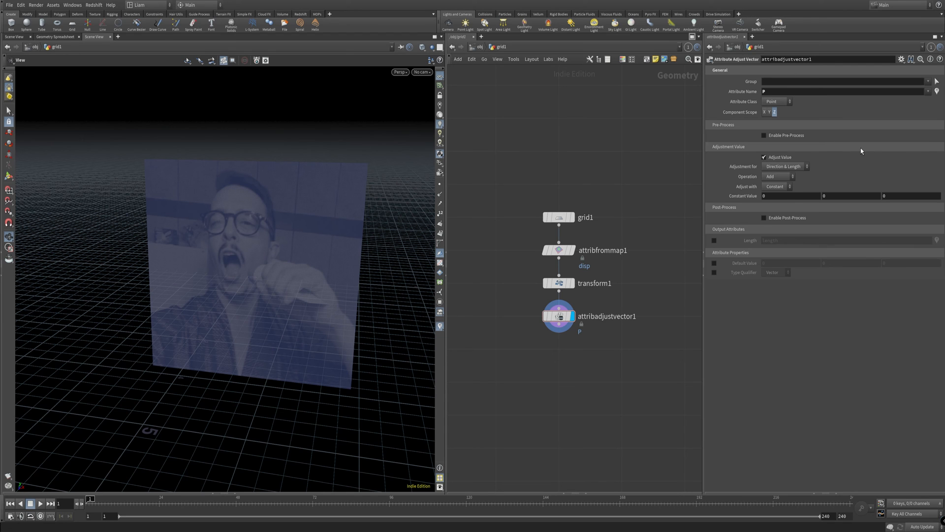
- Try Random and Noise as the Adjust With source of attribadjustvector1
click(777, 186)
click(775, 197)
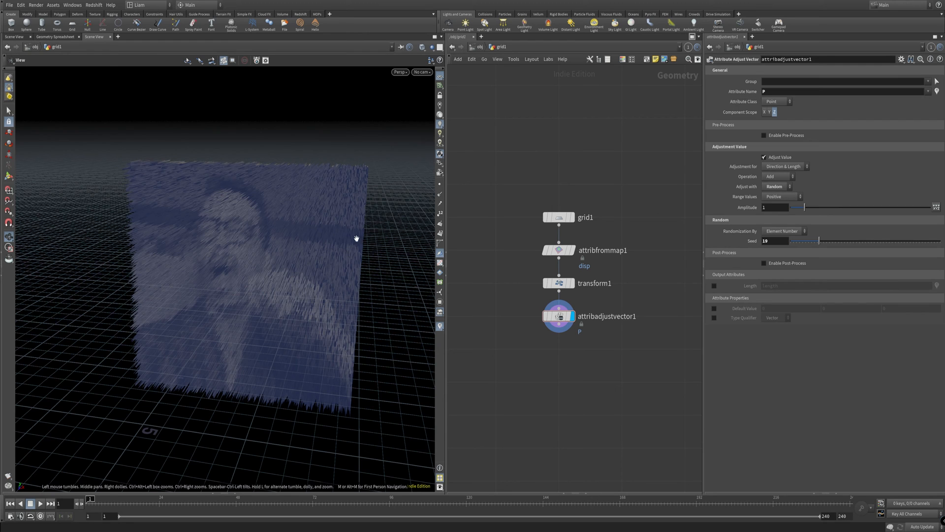
click(777, 186)
click(772, 212)
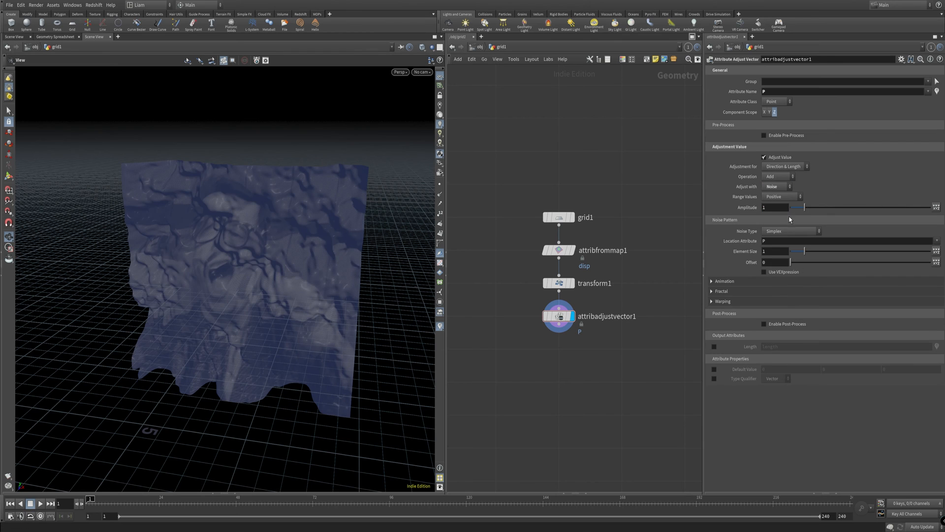
- Try noise with Element Size 0.25 and the Alligator and Manhattan Cellular F2-F1 types, and return Adjust With to Constant
drag(804, 251, 794, 251)
click(802, 231)
click(796, 255)
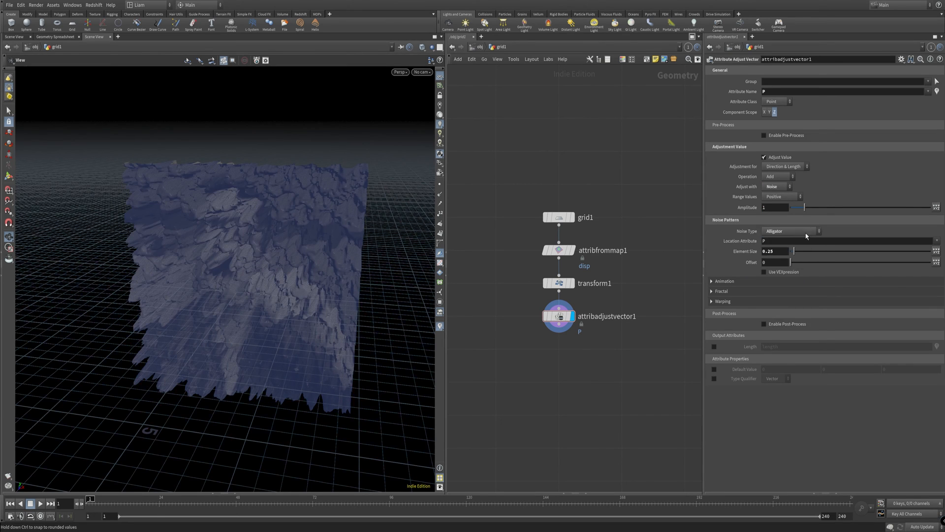
click(798, 232)
click(801, 319)
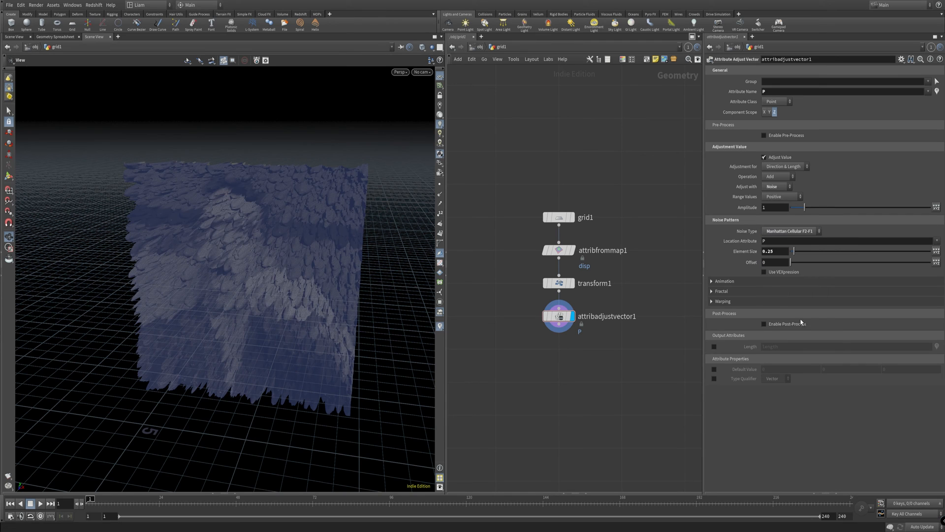
click(805, 232)
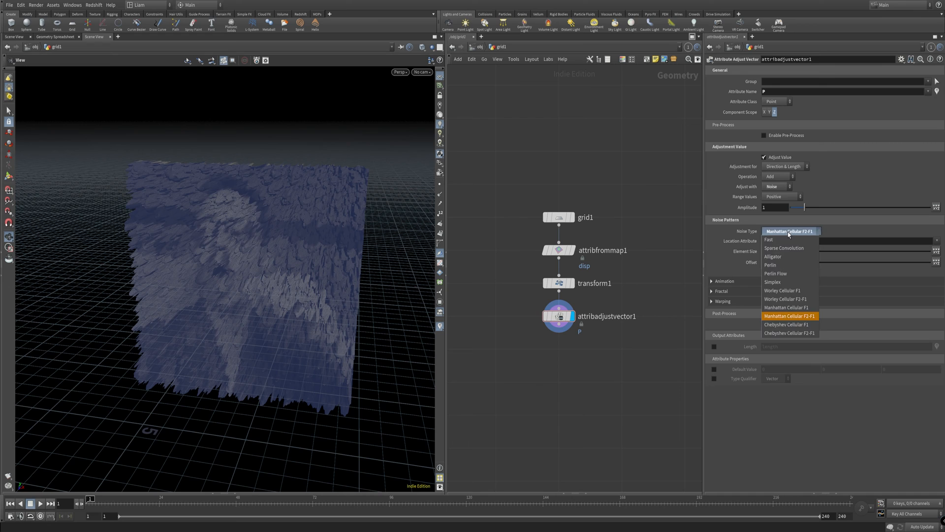
click(855, 220)
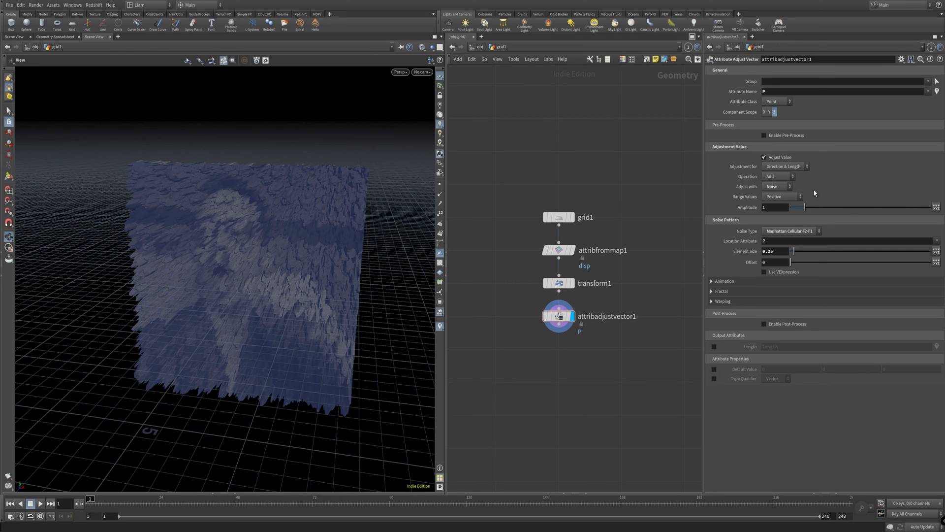
click(773, 195)
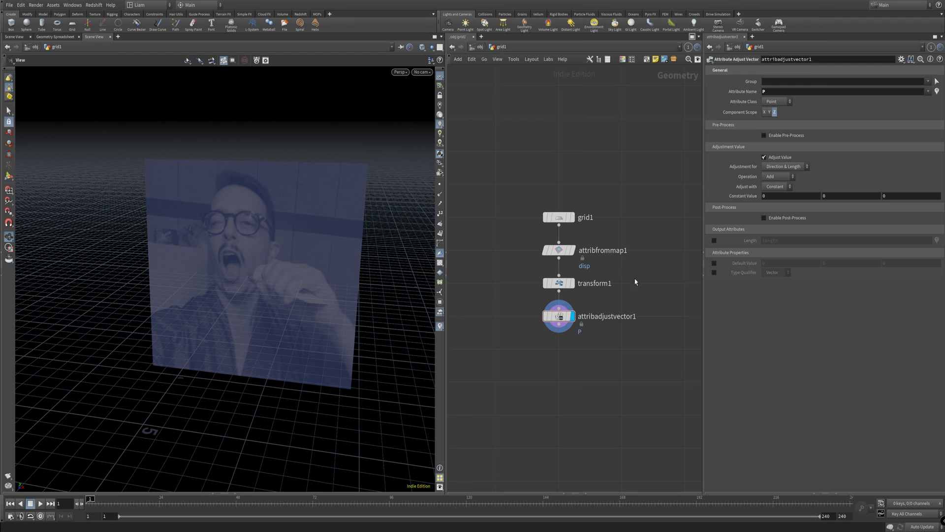
- Add an Attribute Adjust Float node beside attribadjustvector1
key(Tab)
text(float)
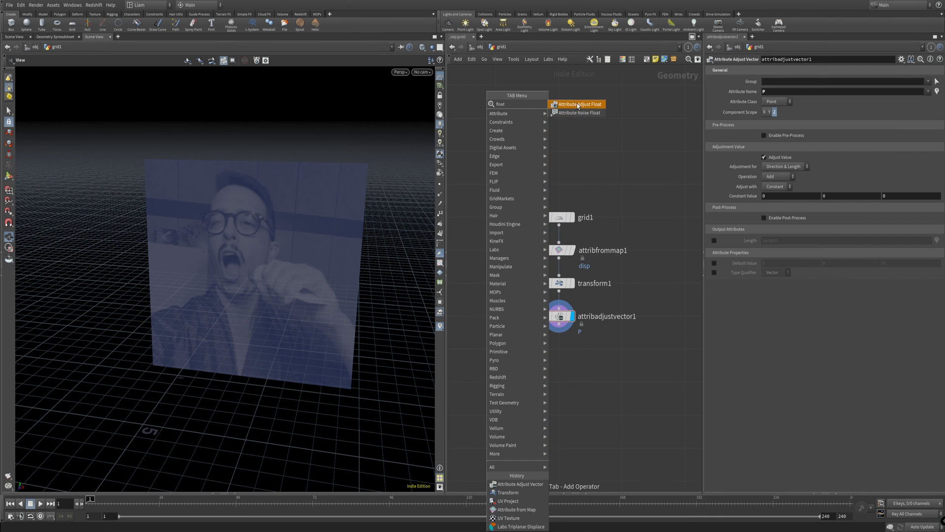
click(578, 106)
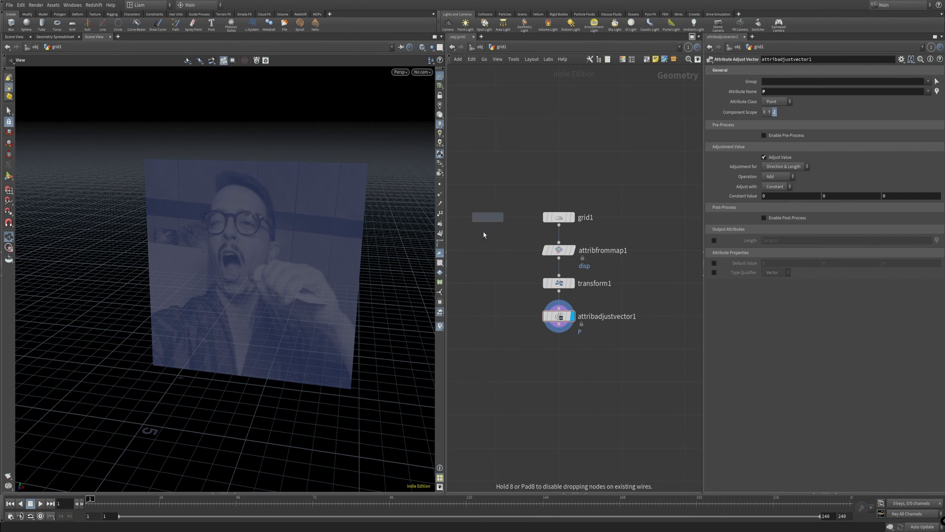
click(497, 316)
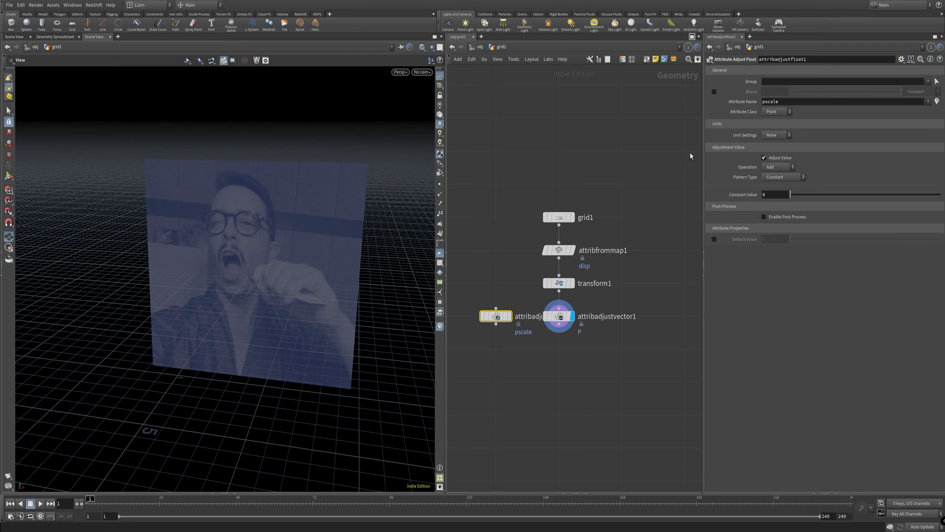
- Enable Blend on the Attribute Adjust Float node with Use Attribute to show its blend attribute option, and delete the node
click(714, 93)
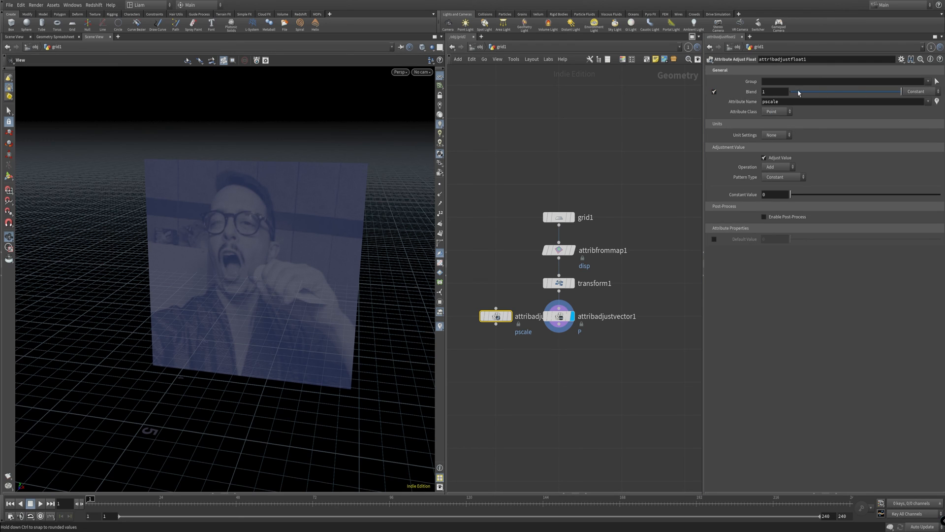
click(920, 91)
click(920, 101)
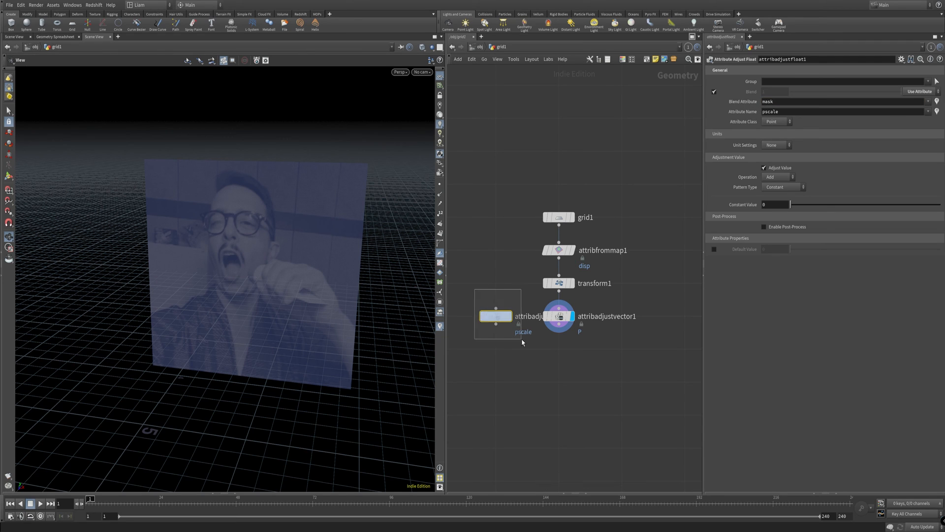
key(Delete)
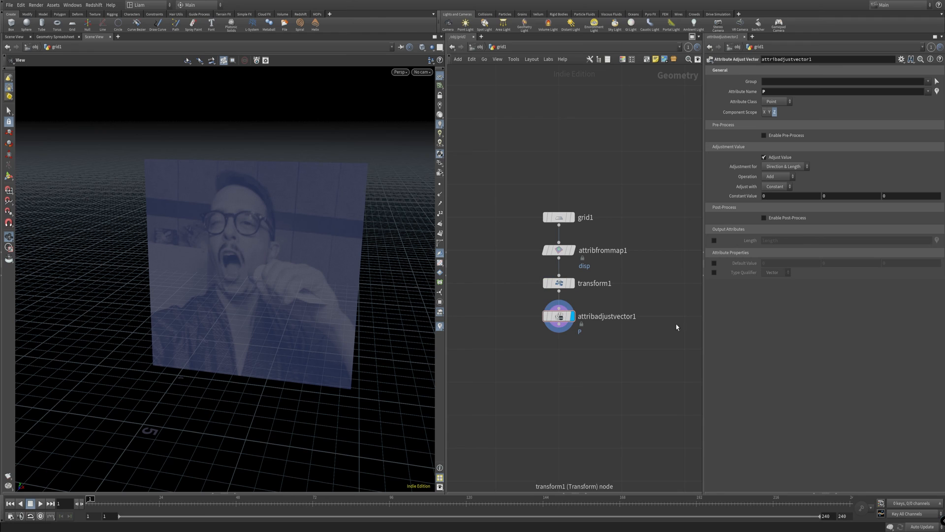
- Enable Post-Process on attribadjustvector1 and set its Blend to Blend by Attribute using disp
click(566, 316)
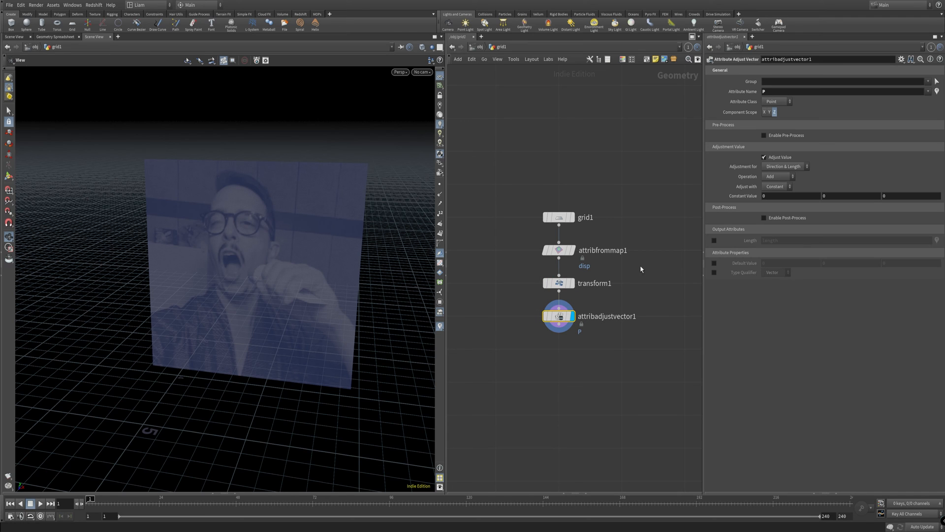
click(764, 218)
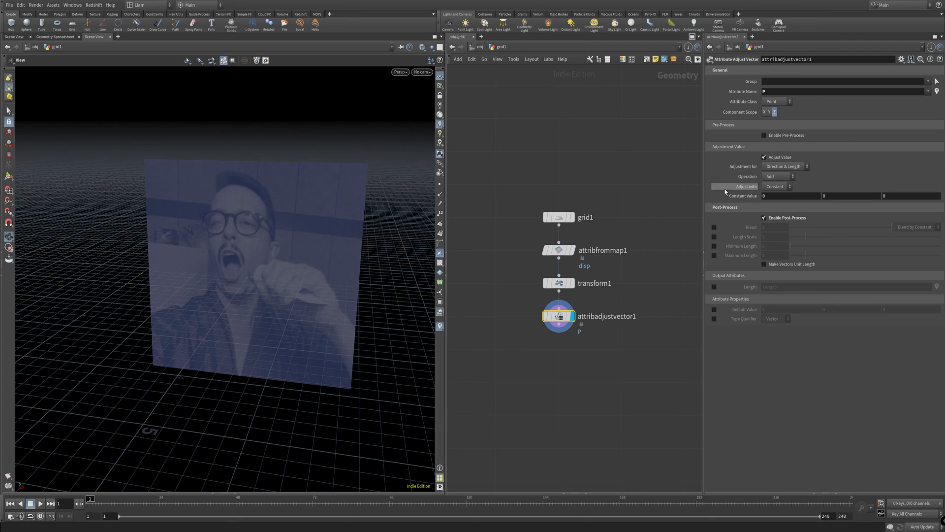
click(715, 228)
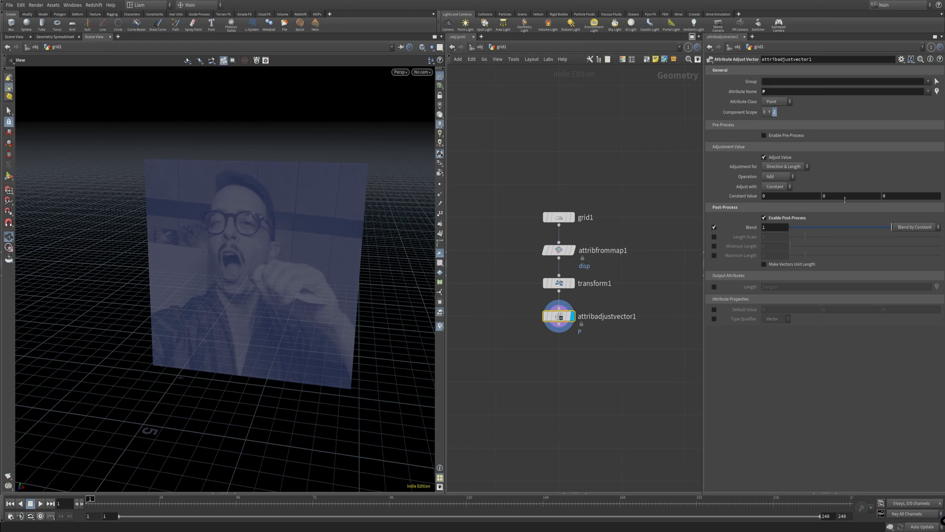
click(920, 227)
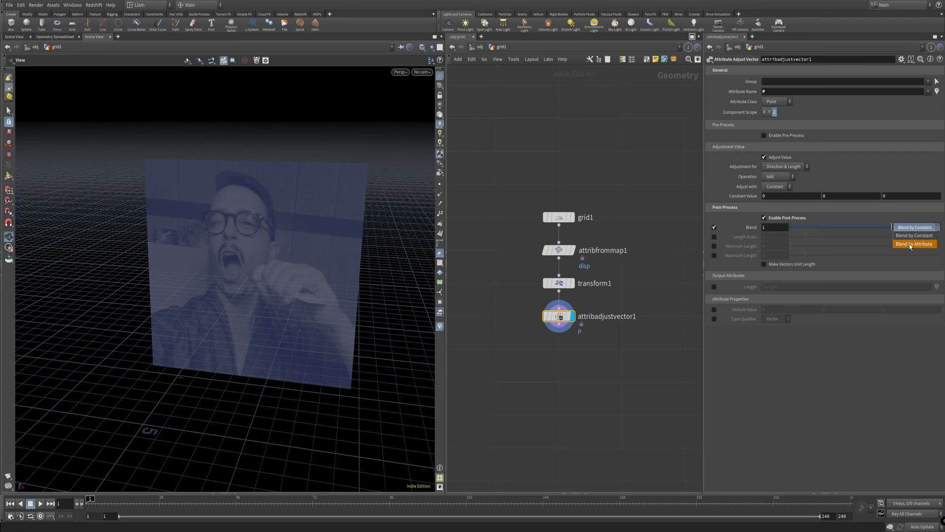
click(912, 244)
click(928, 238)
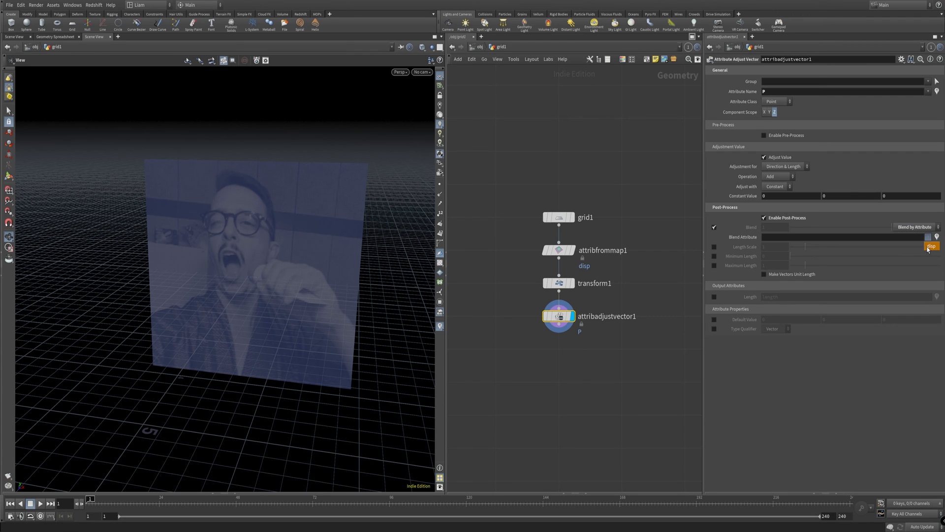
click(930, 247)
- Try a Z component of 2 for the Constant Value of attribadjustvector1 and settle on -0.72
middle_drag(893, 200, 909, 187)
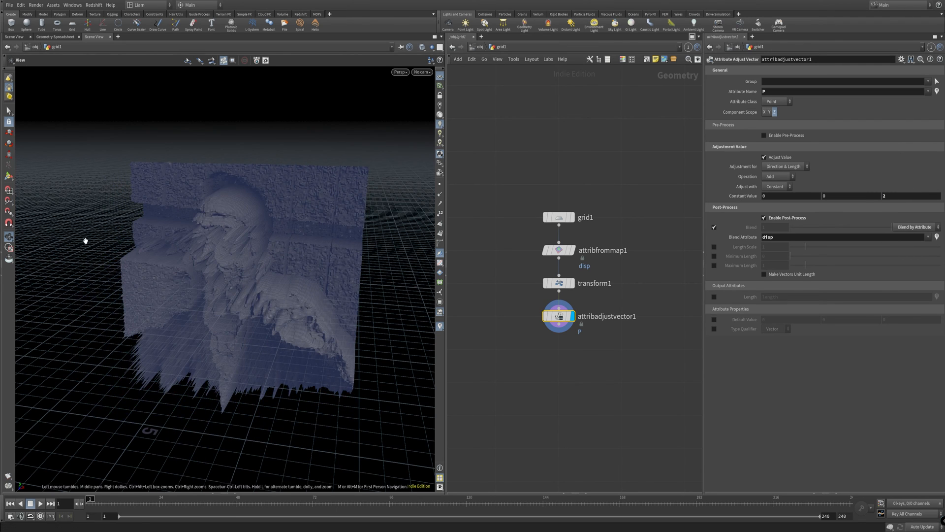
mouse_move(179, 257)
mouse_down()
mouse_move(244, 243)
mouse_move(179, 259)
mouse_move(217, 241)
mouse_move(196, 258)
mouse_move(192, 249)
mouse_move(339, 260)
mouse_move(170, 252)
mouse_up()
middle_drag(908, 200, 53, 262)
drag(152, 228, 394, 244)
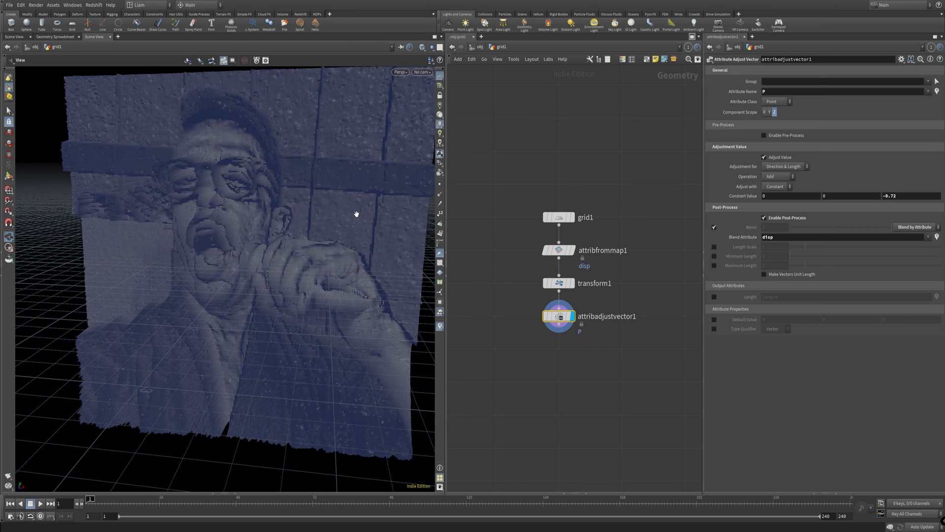
mouse_move(236, 263)
mouse_down()
mouse_move(353, 270)
mouse_move(304, 243)
mouse_move(241, 250)
mouse_up()
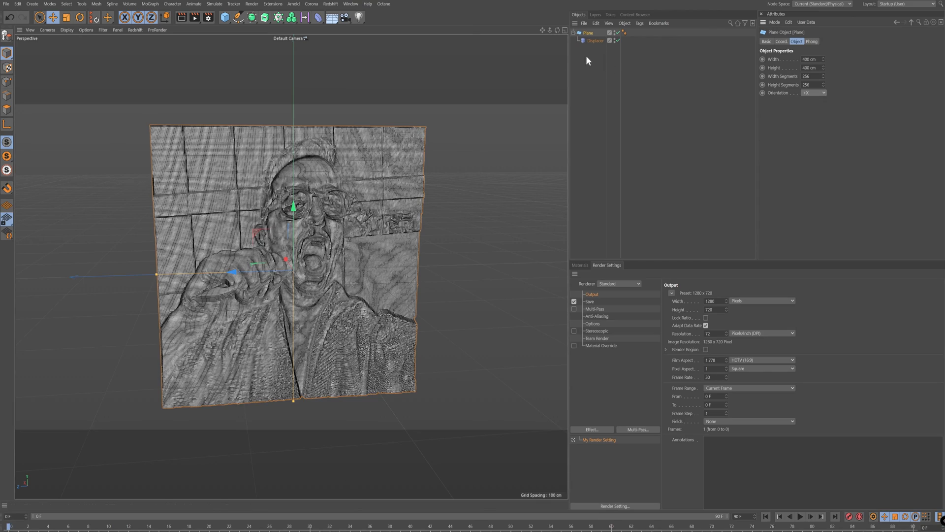
- Switch to Cinema 4D, try Intensity (Centered) as the Displacer's Type and set it back to Intensity
mouse_move(345, 182)
alt+mouse_down()
mouse_move(311, 177)
mouse_move(355, 178)
alt+mouse_up()
click(594, 41)
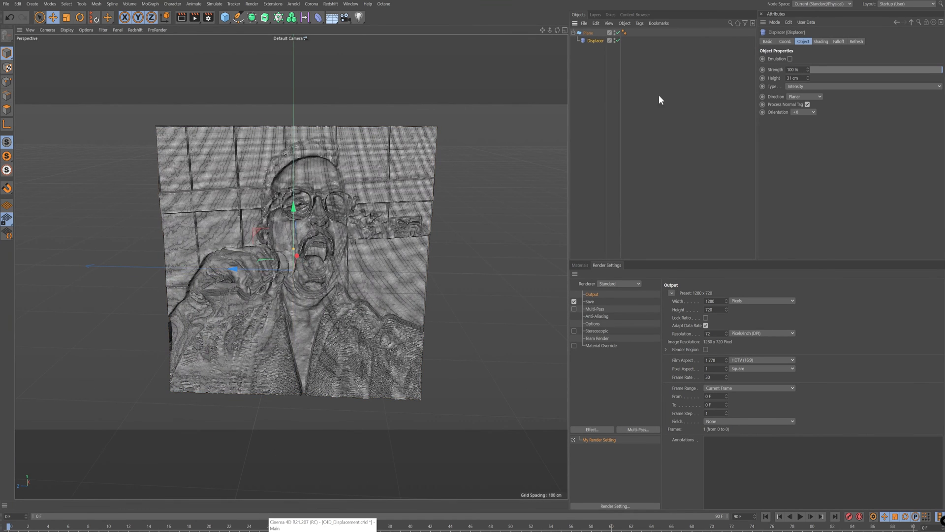
click(829, 85)
click(821, 100)
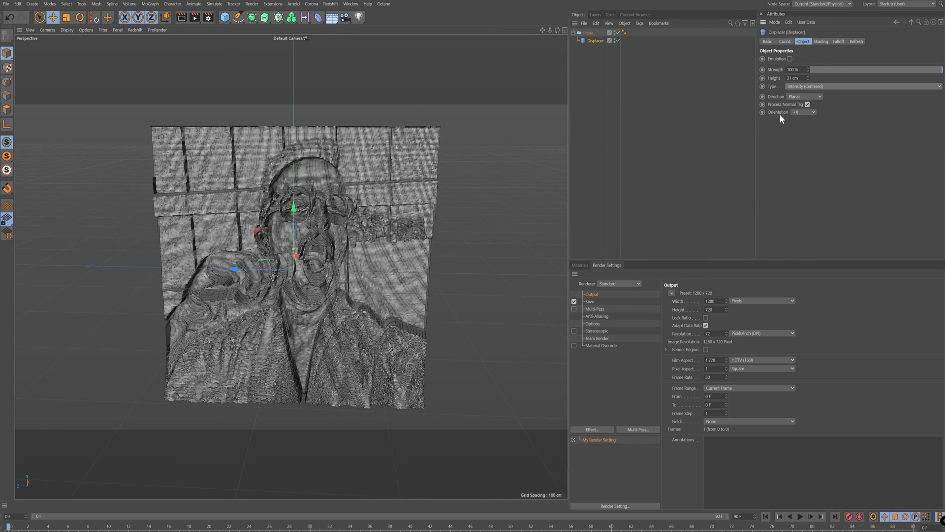
mouse_move(276, 177)
alt+mouse_down()
mouse_move(386, 176)
mouse_move(278, 179)
alt+mouse_up()
click(841, 86)
click(826, 94)
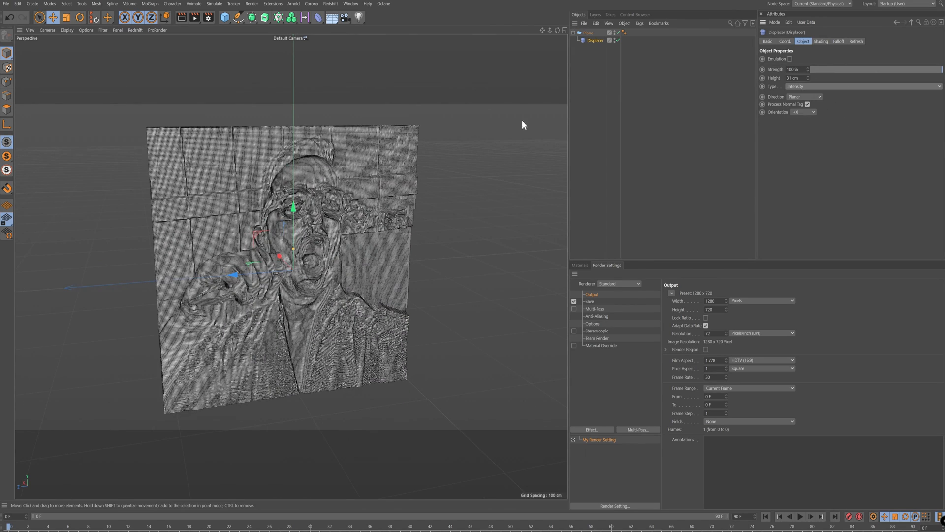
- Compare the Displacer's Intensity (Centered) type with Intensity once more while viewing the plane from the side
click(824, 86)
click(803, 104)
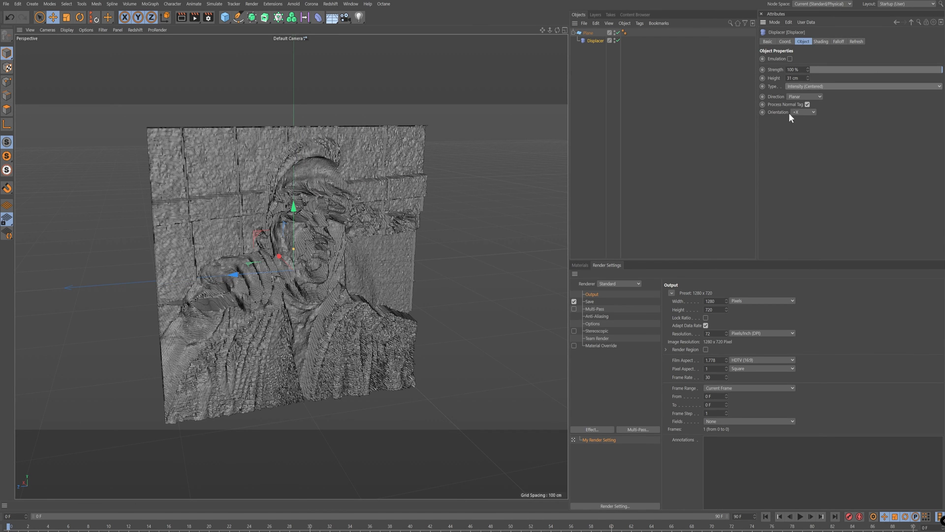
alt+drag(424, 173, 445, 192)
click(838, 86)
click(810, 98)
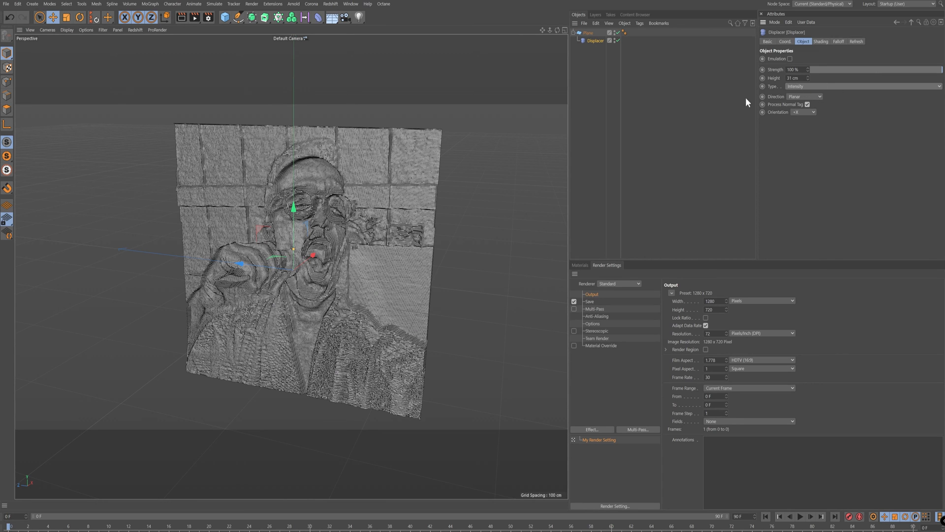
- Set the Displacer's Type to Intensity (Centered) and inspect the displaced plane from another angle
click(829, 87)
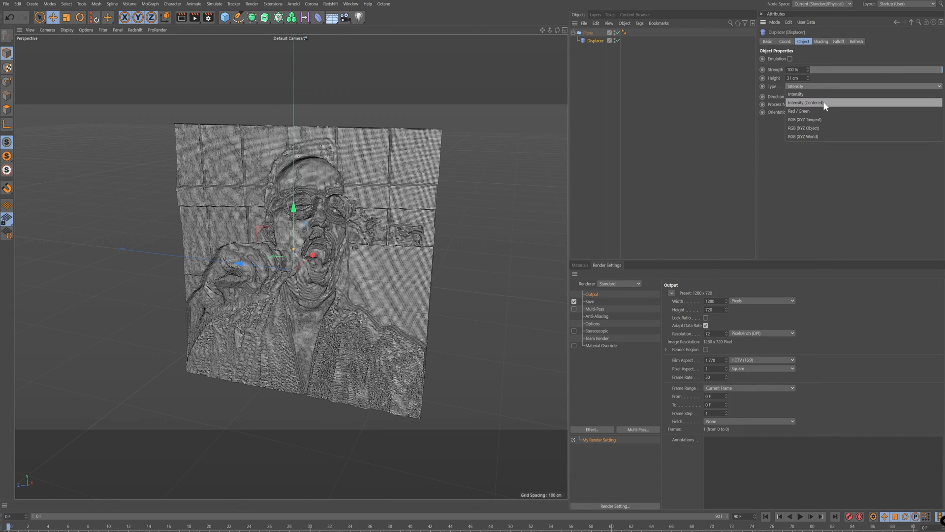
click(824, 103)
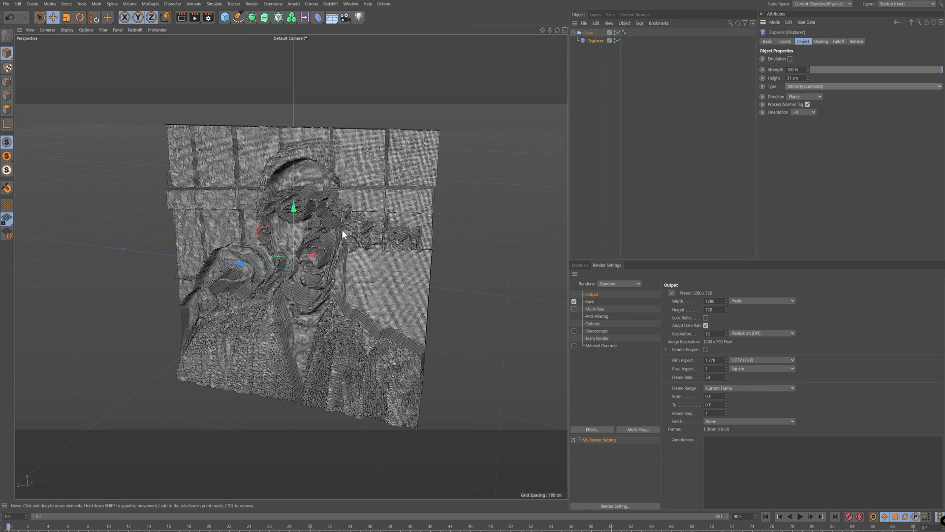
alt+drag(449, 192, 497, 200)
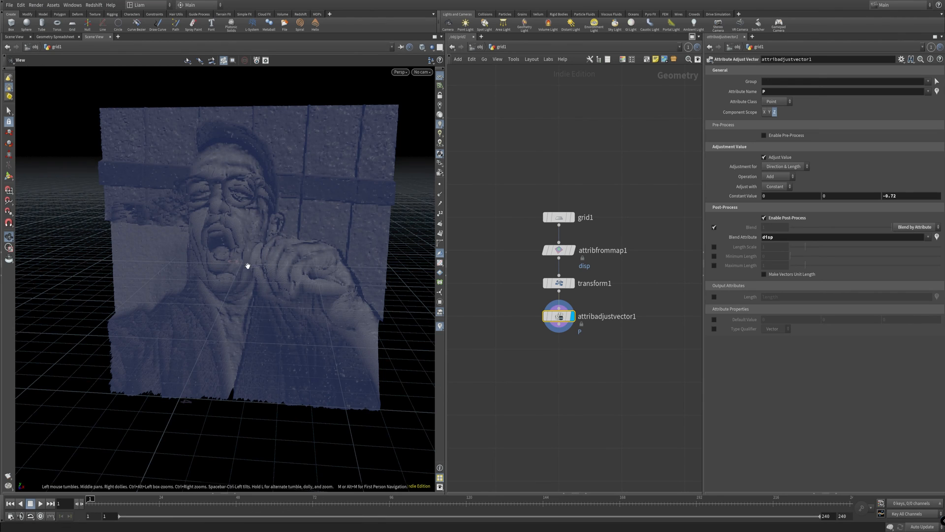
- Switch back to Houdini and change the Component Scope of attribadjustvector1 from Z to Y only
mouse_move(250, 266)
mouse_down()
mouse_move(279, 312)
mouse_move(186, 271)
mouse_move(236, 279)
mouse_move(254, 271)
mouse_move(246, 282)
mouse_up()
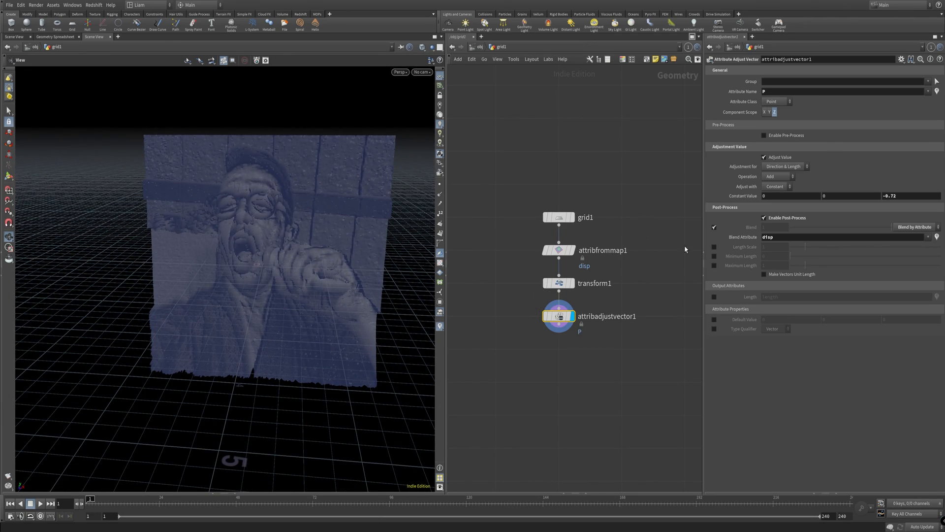
drag(75, 236, 244, 232)
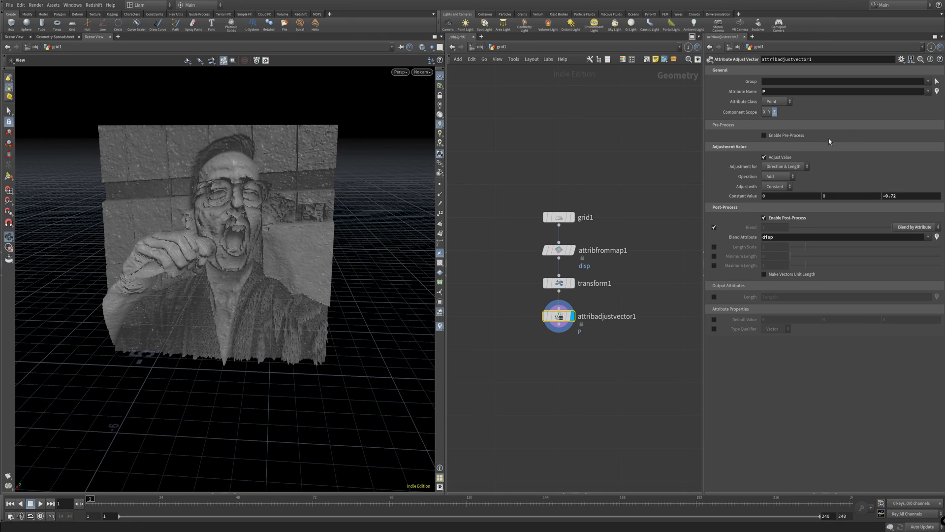
click(776, 113)
click(769, 113)
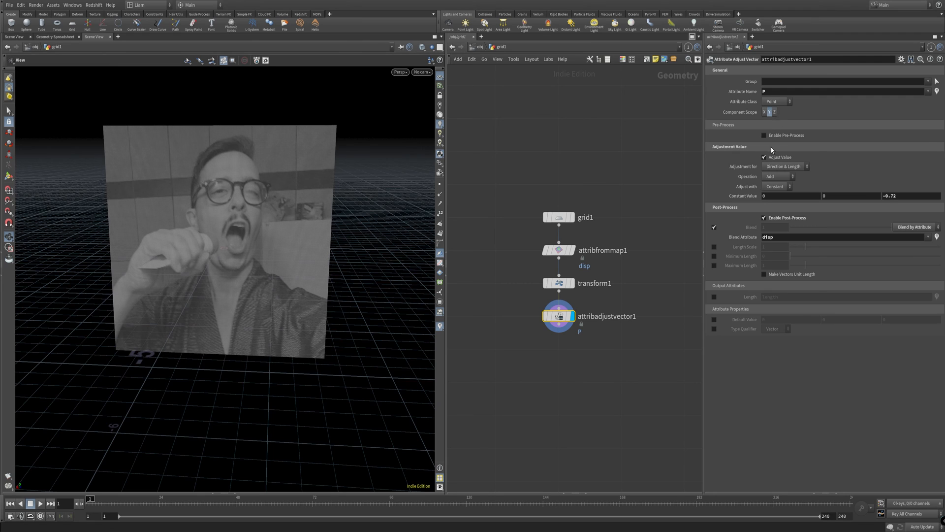
- Set the Constant Value of attribadjustvector1 to 0.6 in Y and 0 in Z
double_click(904, 196)
text(0)
key(shift+Tab)
middle_drag(831, 193, 918, 195)
middle_drag(867, 204, 860, 225)
- Change the Component Scope to X only and set the X component of the Constant Value to -1.4
click(769, 111)
click(764, 111)
mouse_move(786, 196)
middle_down()
mouse_move(680, 199)
mouse_move(788, 196)
middle_up()
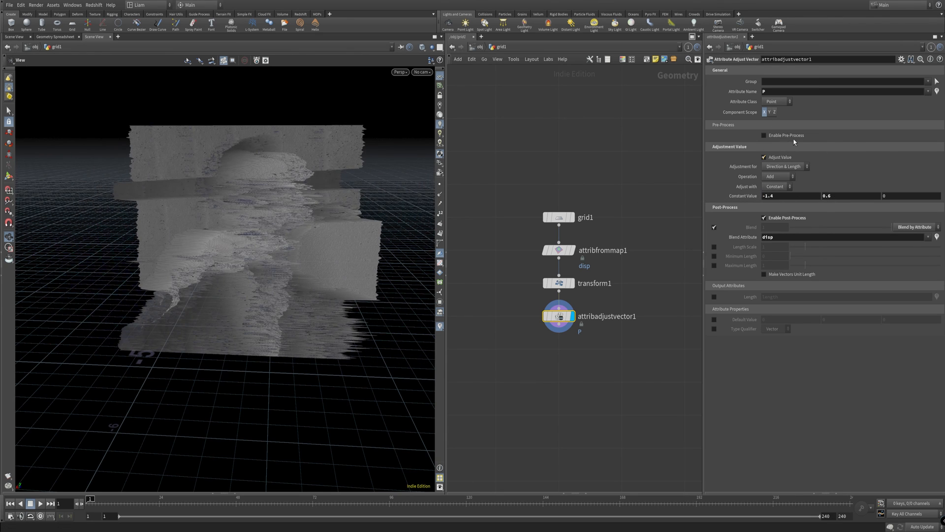
- Set the Component Scope of attribadjustvector1 to X, Y and Z and the Z component of the Constant Value to 4.9
click(770, 111)
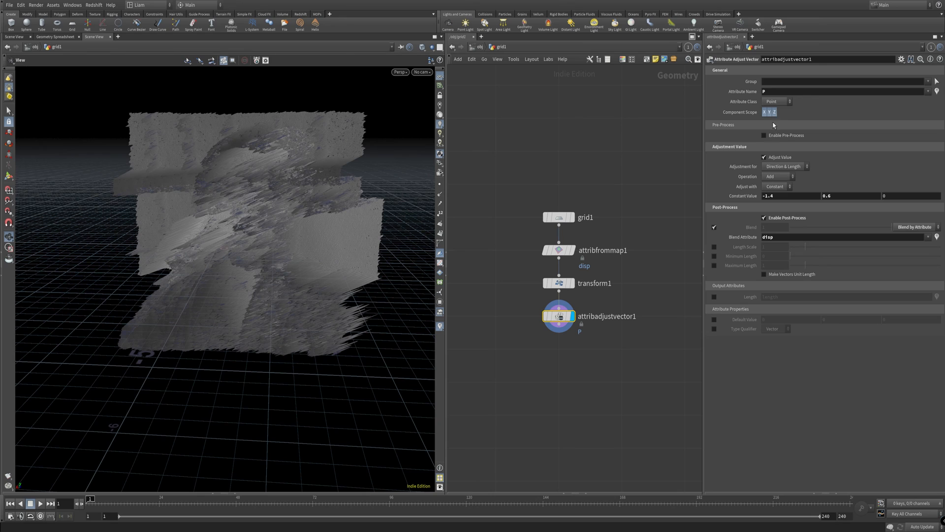
middle_drag(884, 197, 921, 196)
drag(286, 227, 219, 221)
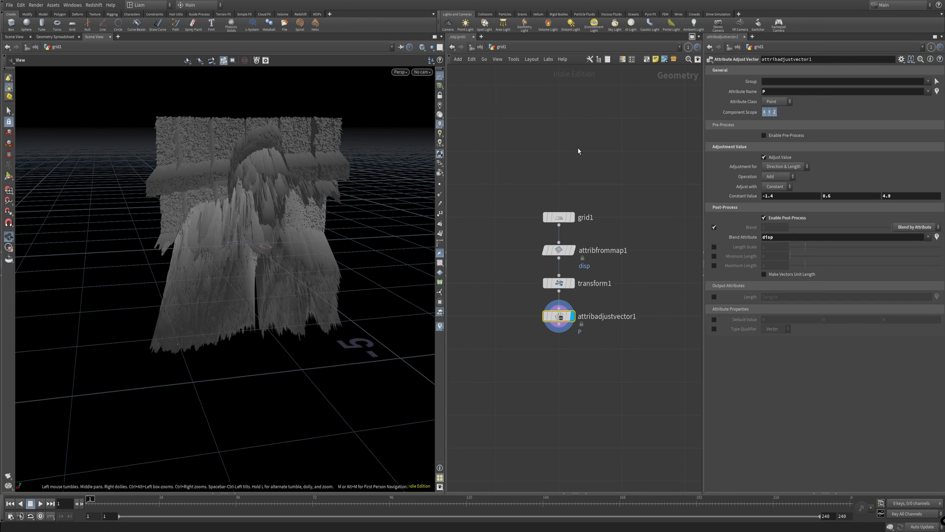
- Add a Sphere node beside grid1 and connect its output to attribfrommap1 in place of the grid
click(558, 218)
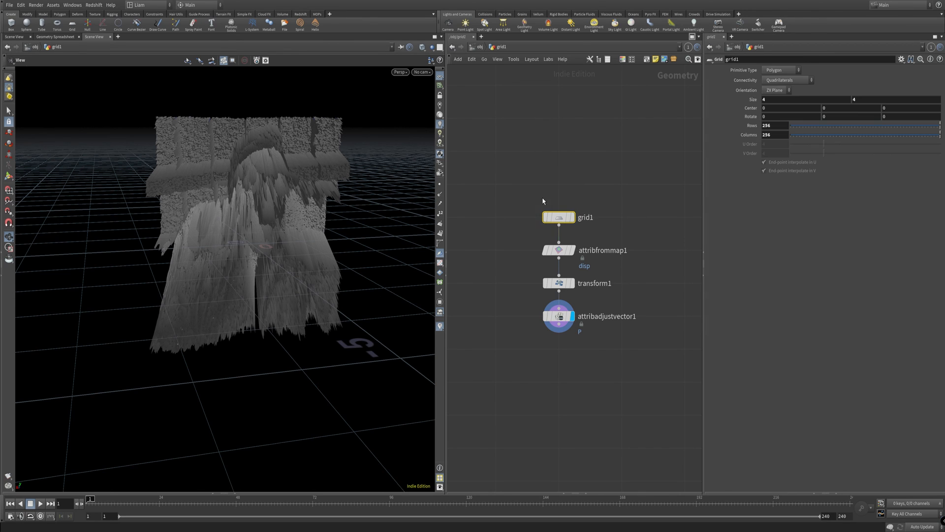
key(Tab)
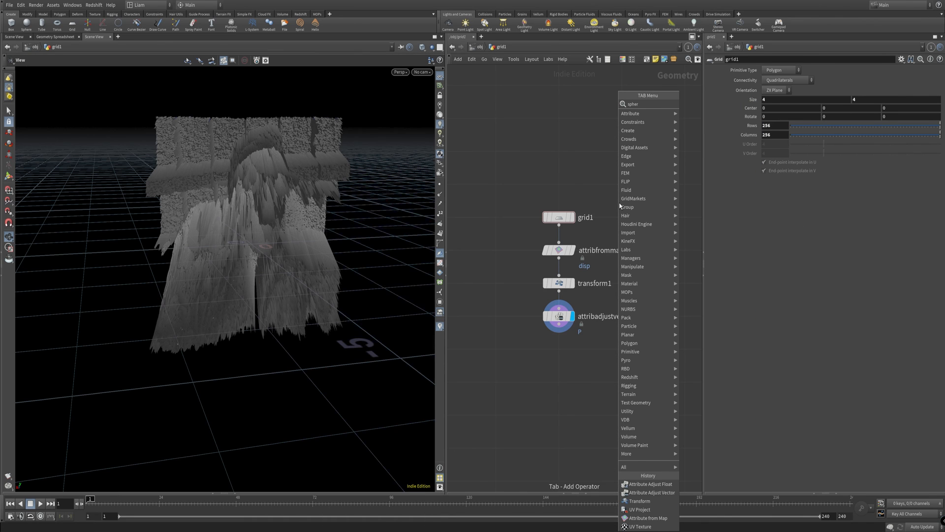
click(621, 206)
click(619, 206)
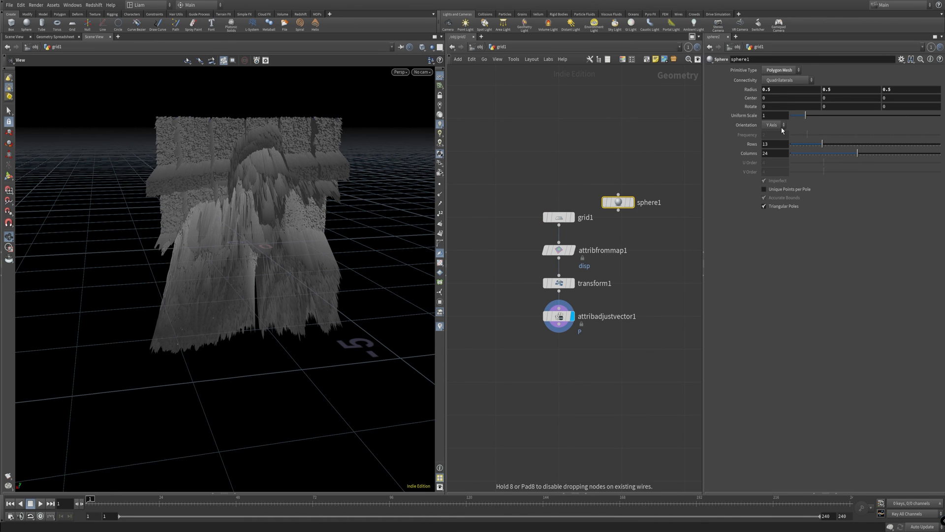
drag(618, 211, 559, 242)
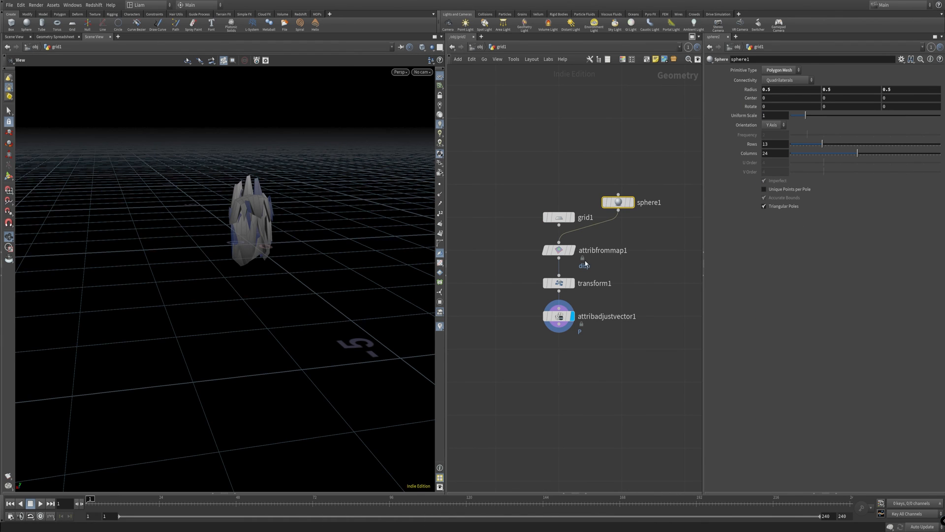
- Set the sphere's Primitive Type to Polygon and its Frequency to 64
click(793, 70)
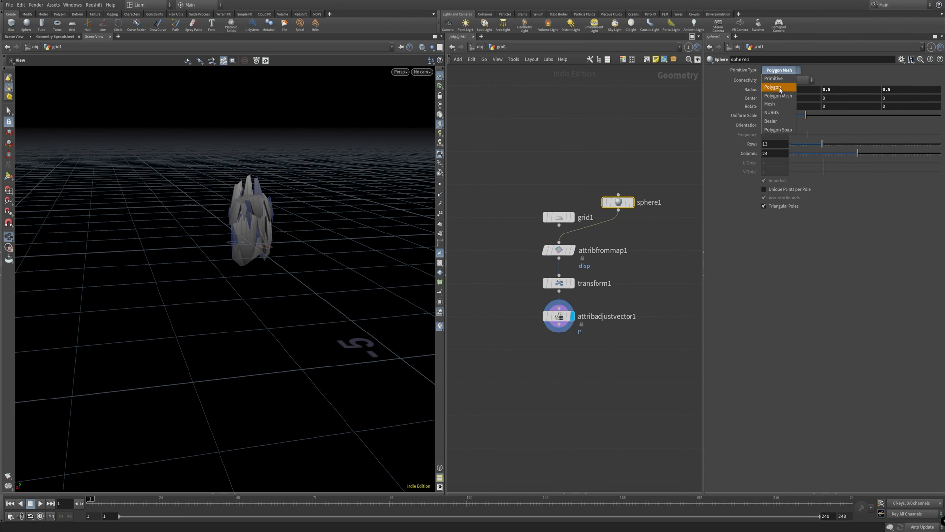
click(773, 86)
double_click(776, 135)
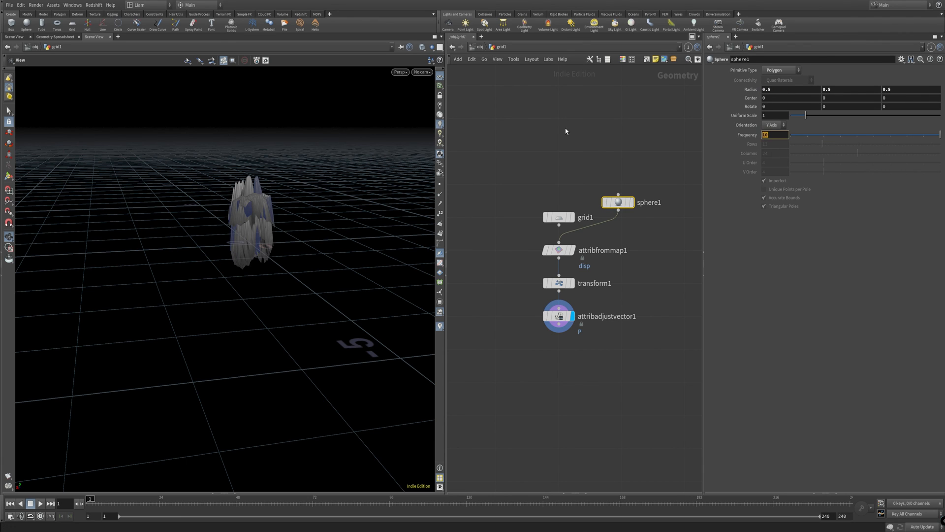
text(64)
key(Return)
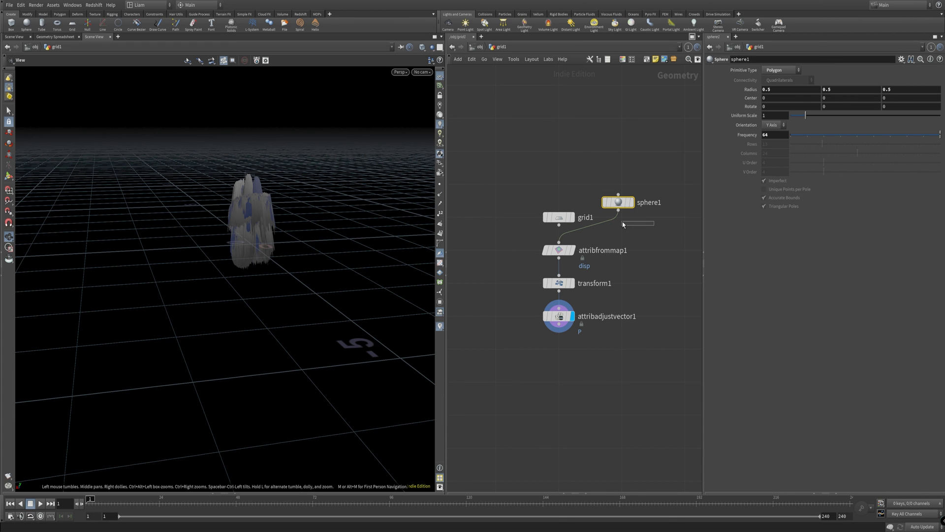
- Reconnect grid1 to attribfrommap1 in place of the sphere and review the parameters of attribfrommap1 and transform1
drag(559, 225, 552, 206)
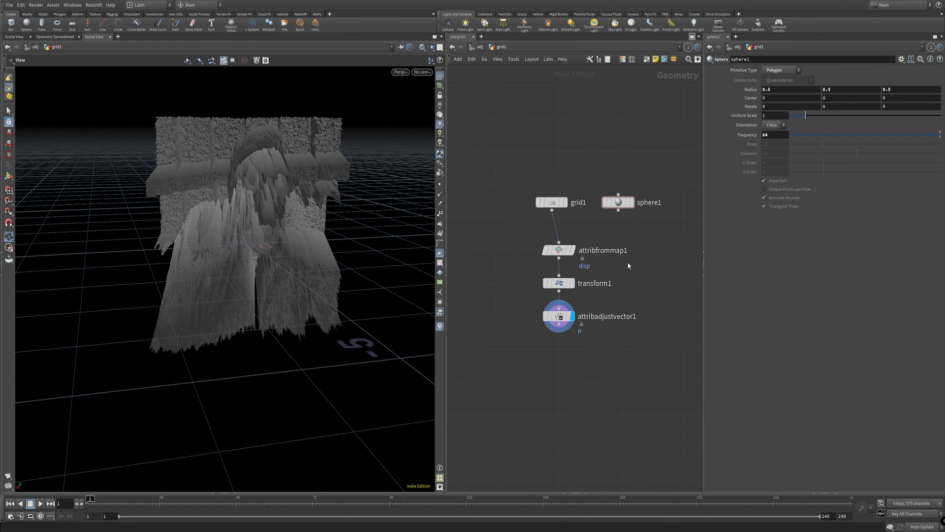
click(561, 250)
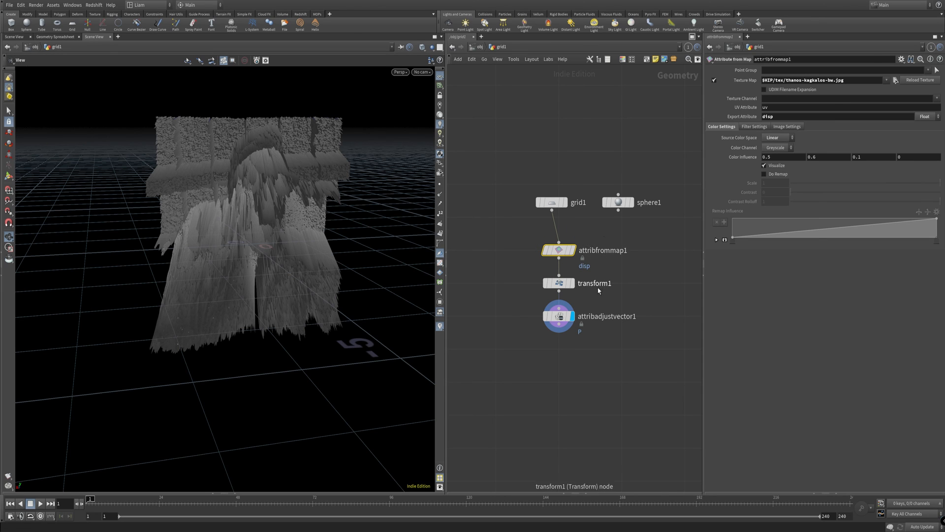
click(562, 283)
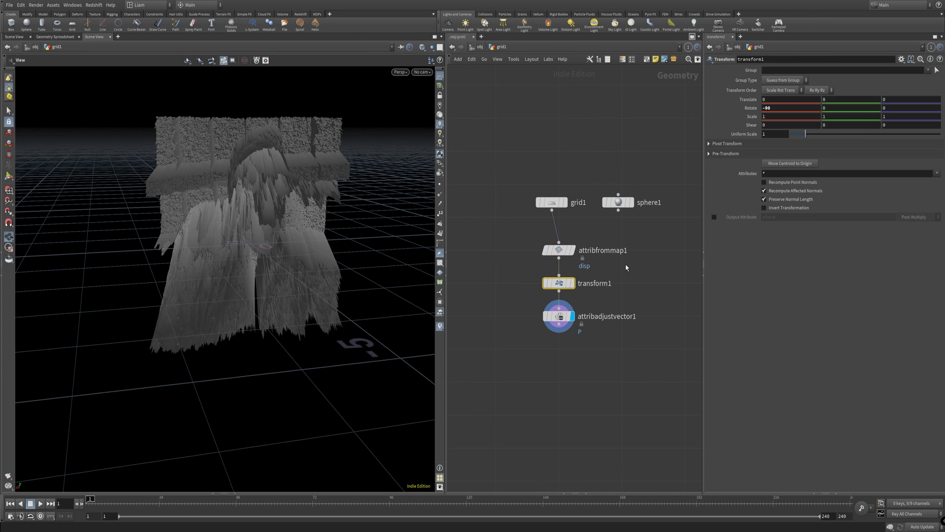
- Display attribfrommap1 to inspect the portrait on the flat grid, and return the display to attribadjustvector1
click(593, 251)
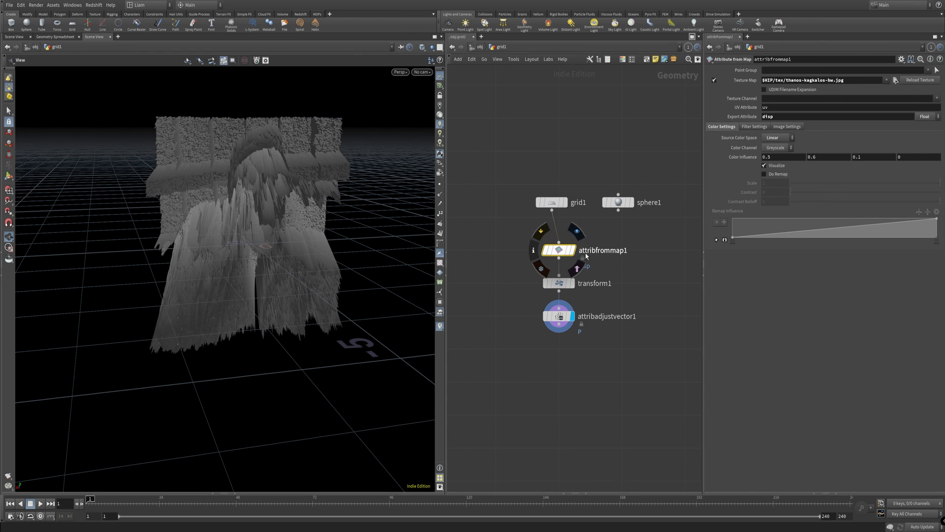
click(577, 231)
drag(317, 251, 261, 256)
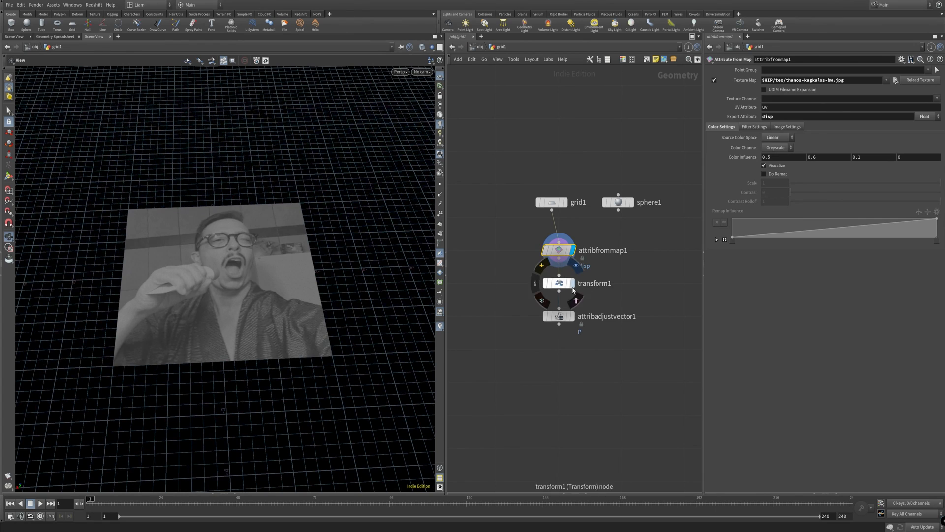
click(576, 298)
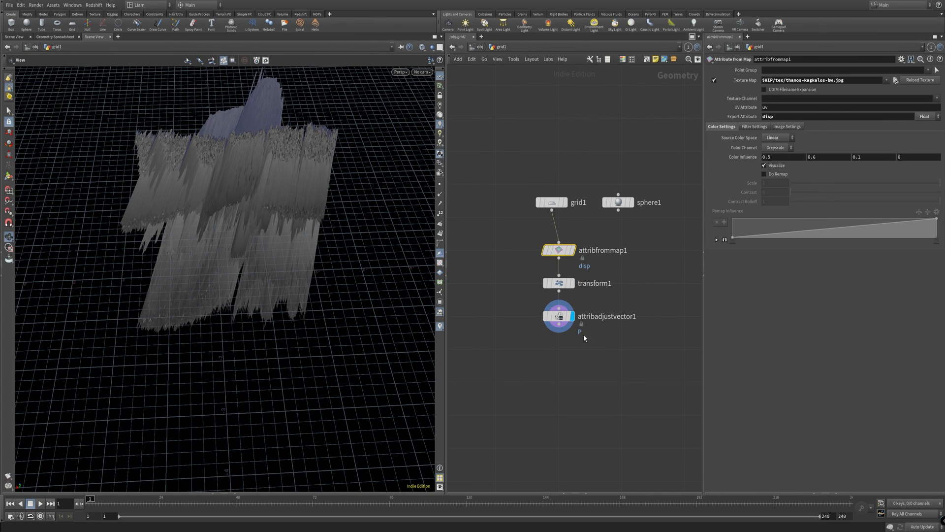
- Compare the Blend Attribute of attribadjustvector1 with the Export Attribute of attribfrommap1
drag(585, 338, 495, 311)
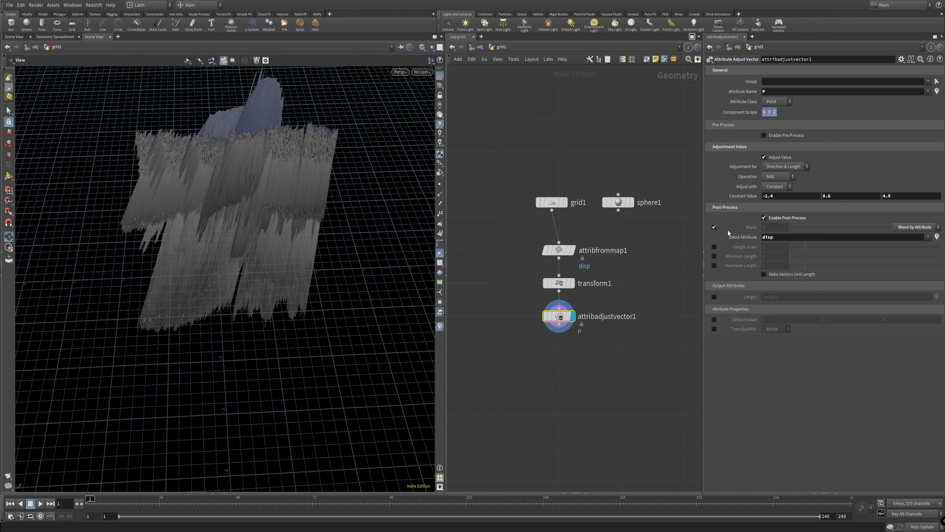
click(626, 251)
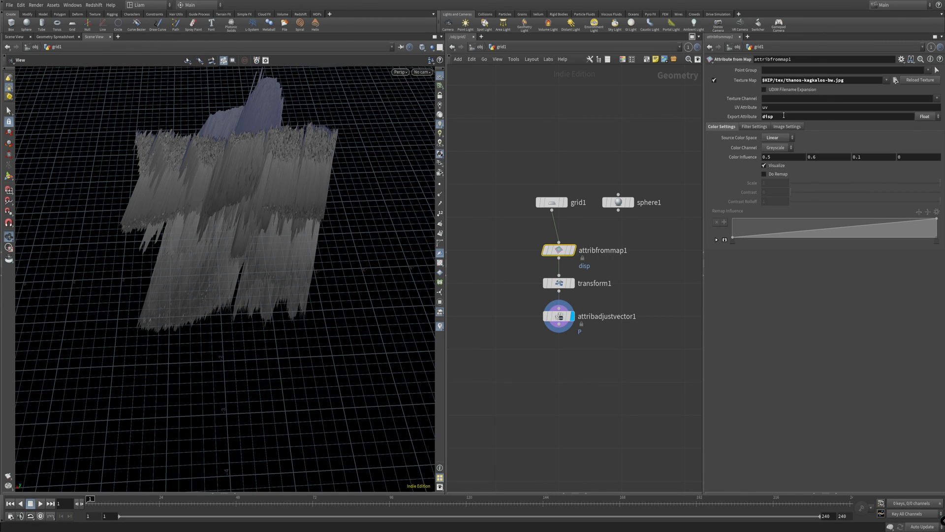
click(552, 316)
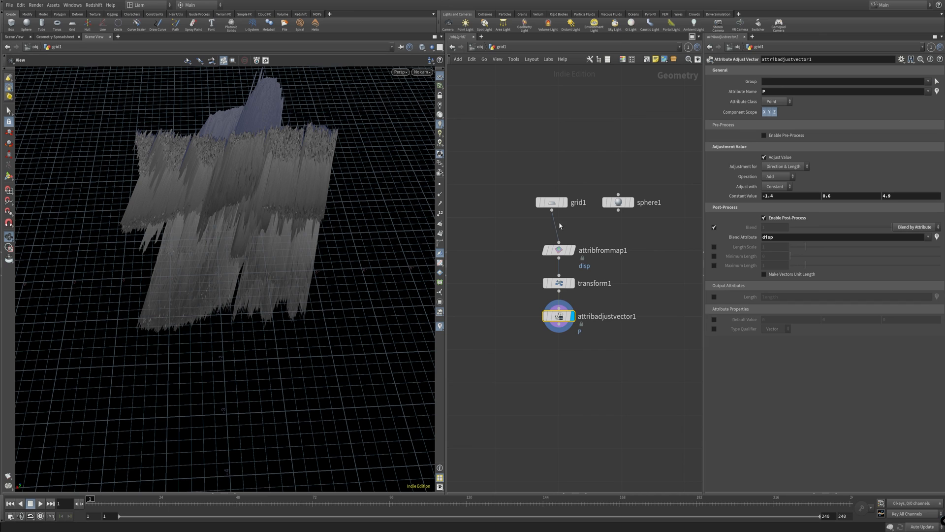
click(559, 250)
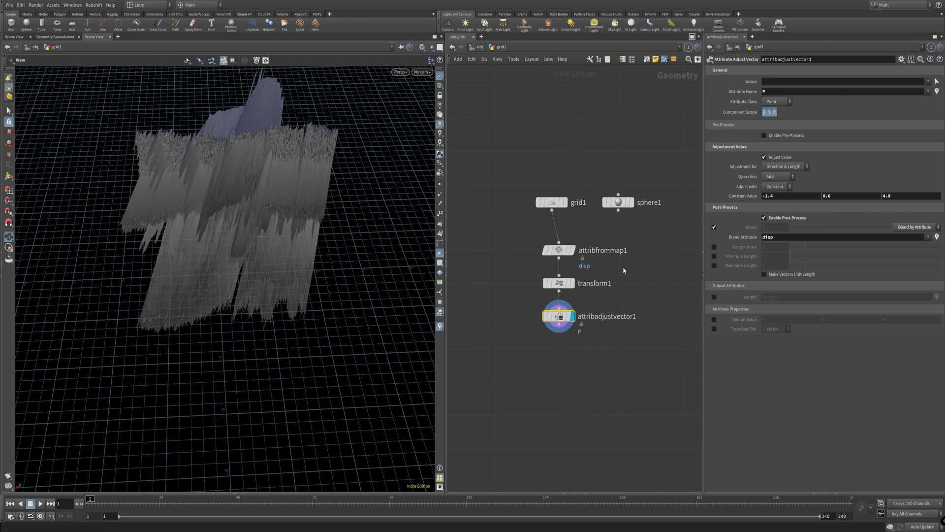